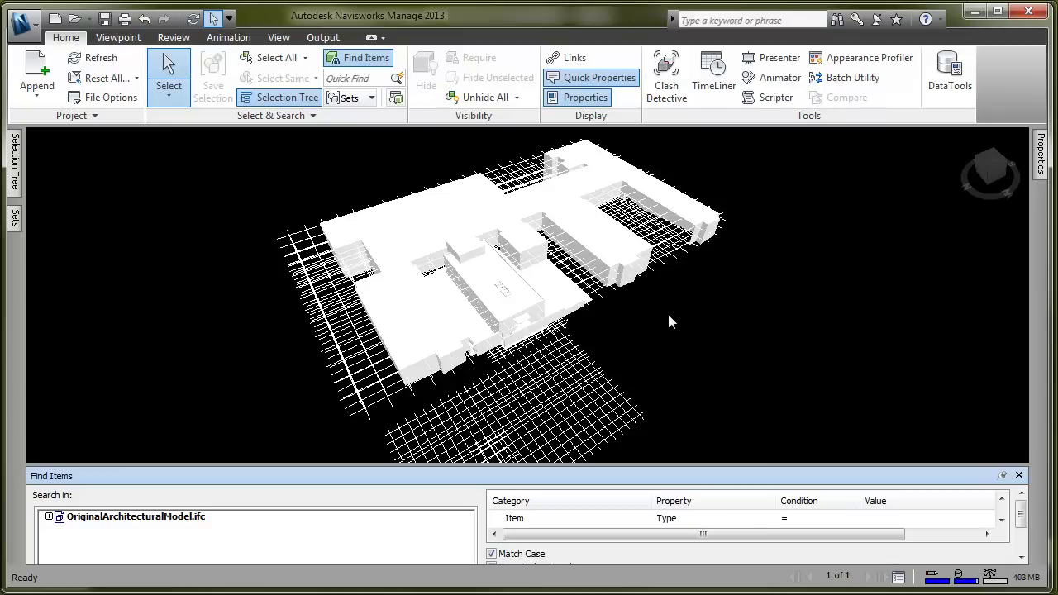
Step: Examine the imported architectural model in 3D and pick one of its grid lines to check what it is
middle_click_drag(575, 284, 605, 248, "shift")
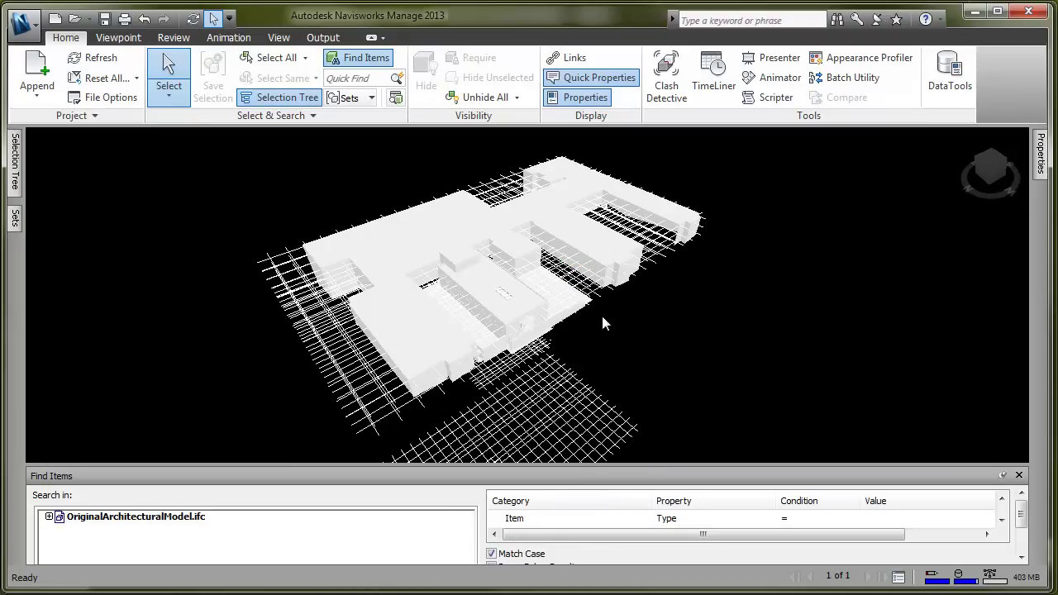
scroll(602, 314, "up", 6)
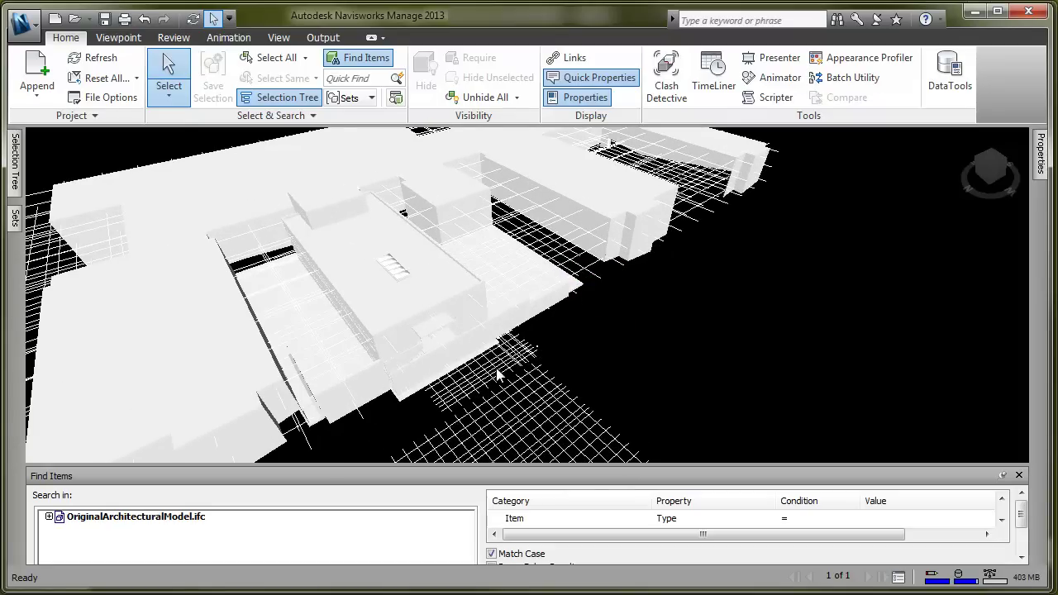
left_click(596, 263)
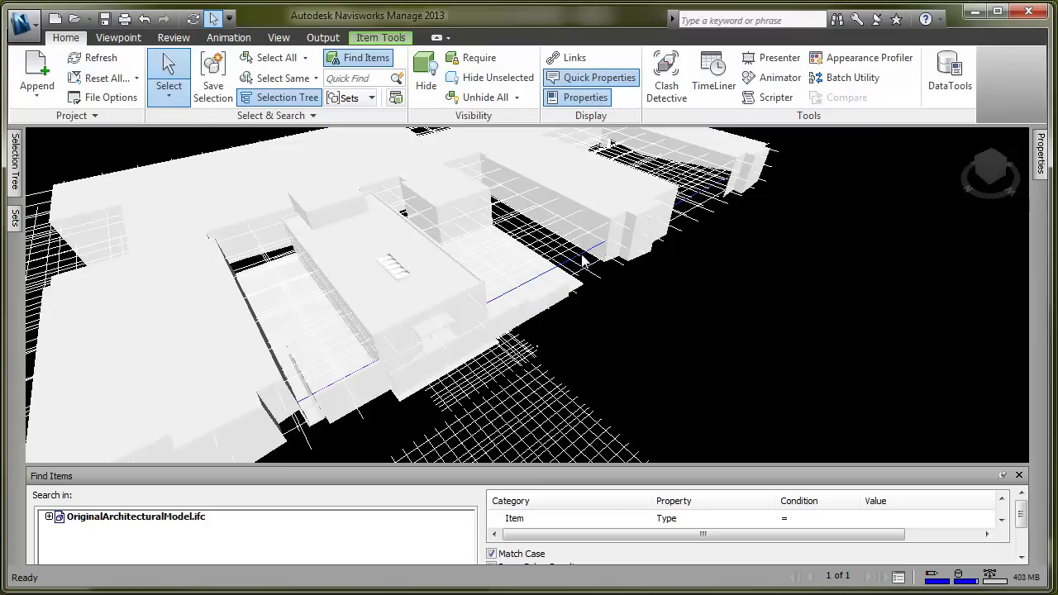
key("Escape")
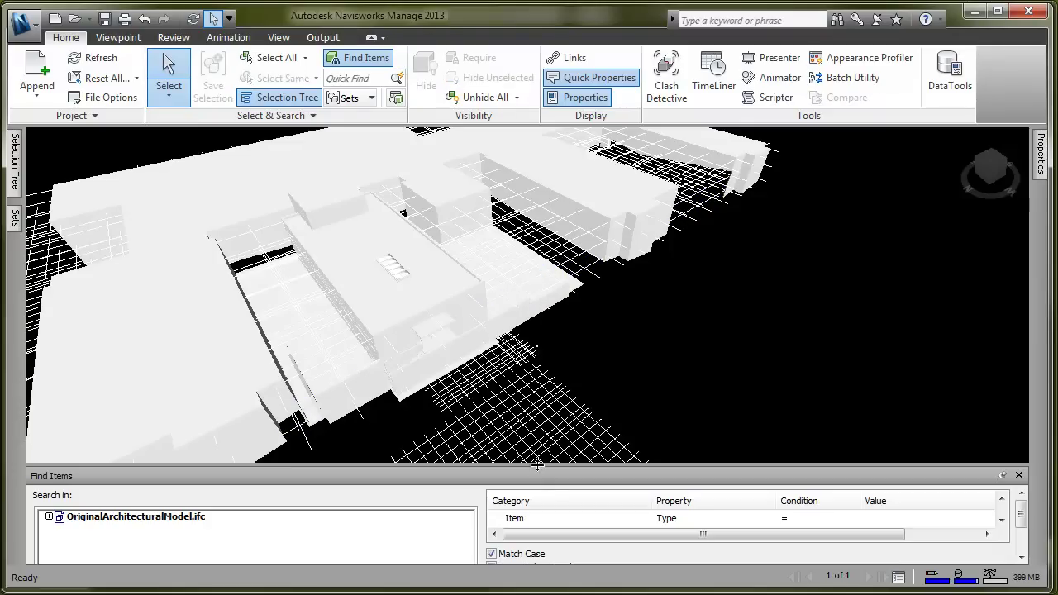
Step: Enlarge the Find Items window and review the values offered for a search condition on the item's Name
left_click_drag(543, 318, 543, 278)
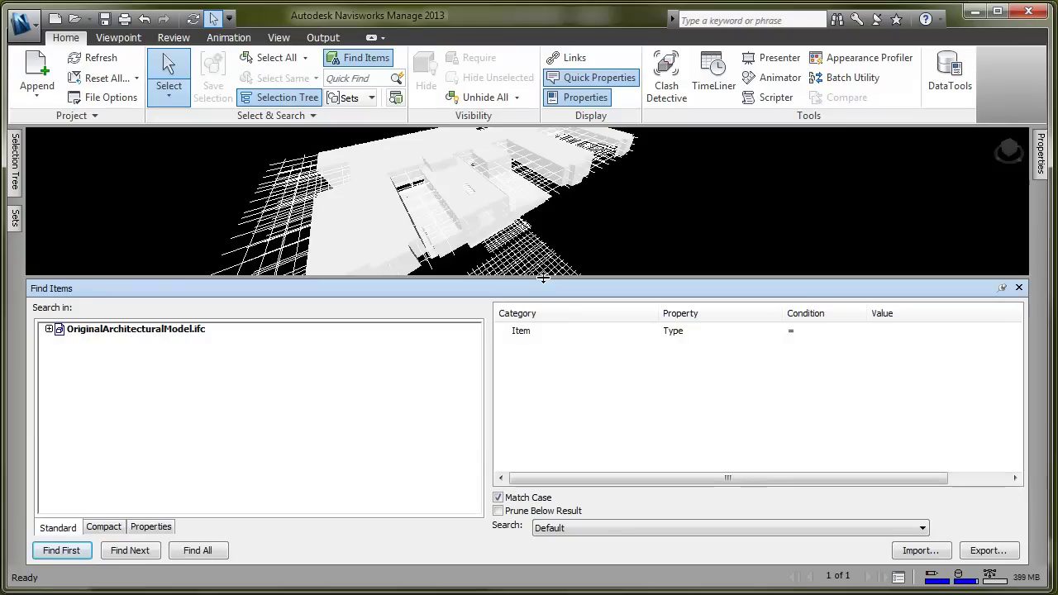
left_click(763, 331)
left_click(772, 332)
scroll(746, 354, "up", 2)
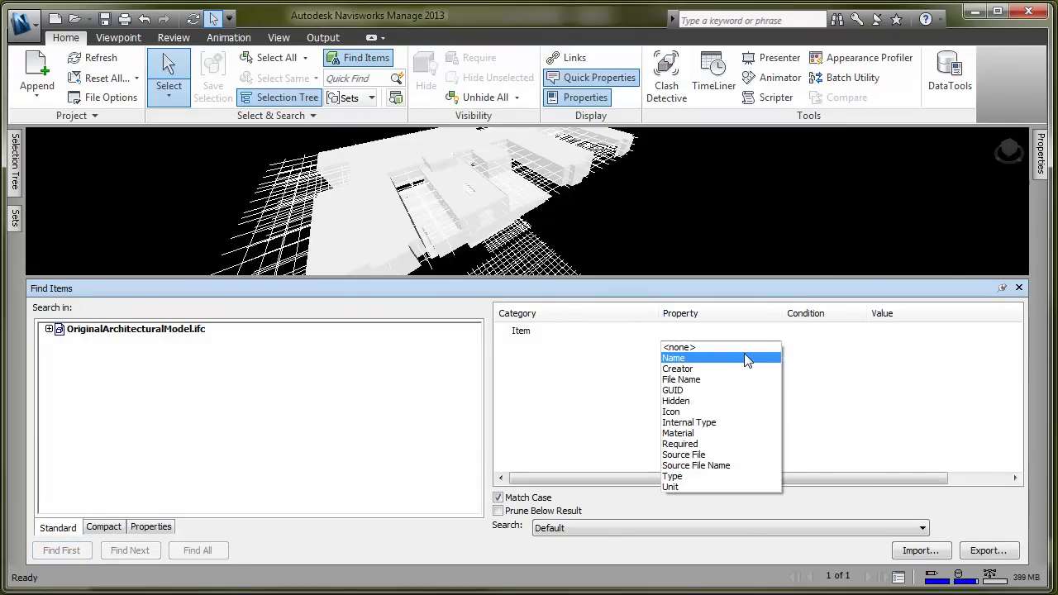
left_click(746, 357)
left_click(835, 339)
left_click(836, 346)
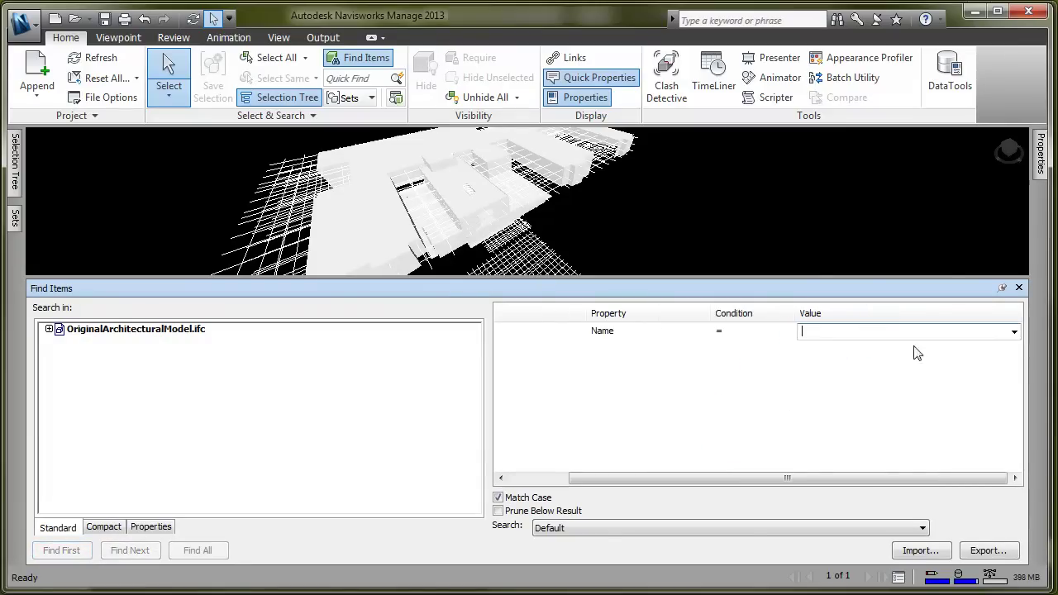
left_click(1014, 333)
left_click_drag(1014, 21, 1015, 179)
left_click(667, 339)
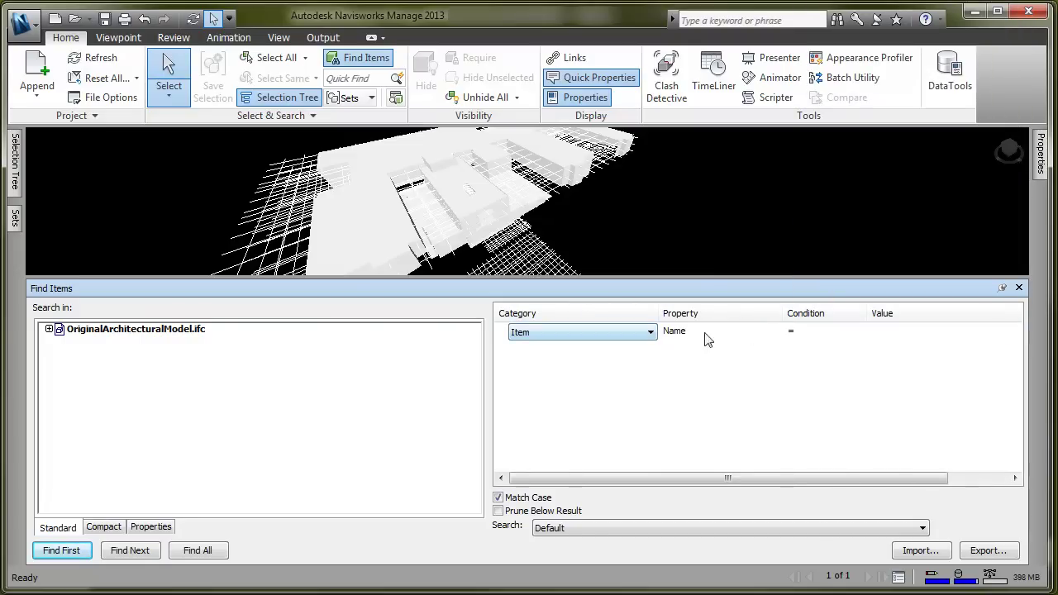
Step: Set the search condition to Item Type with the = operator and review the IFC types offered as values
left_click(703, 335)
left_click(775, 332)
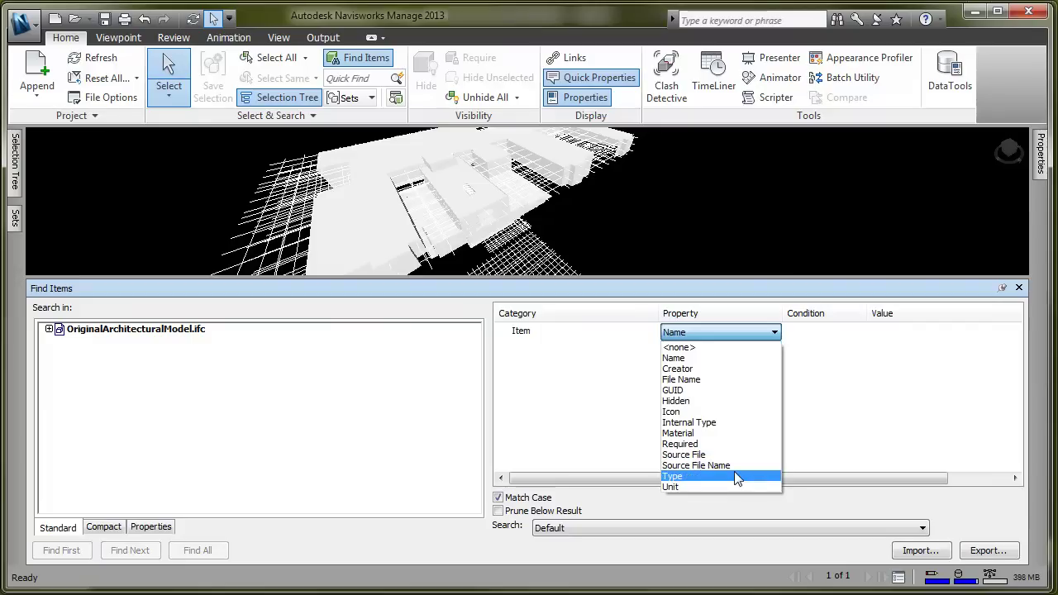
left_click(733, 473)
left_click(858, 331)
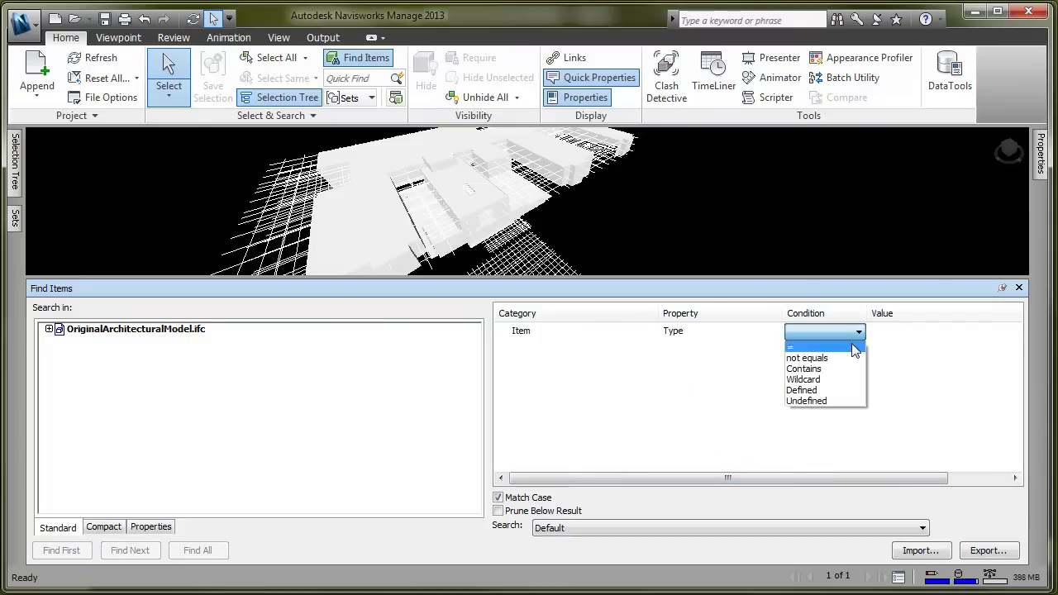
left_click(803, 342)
left_click(1014, 333)
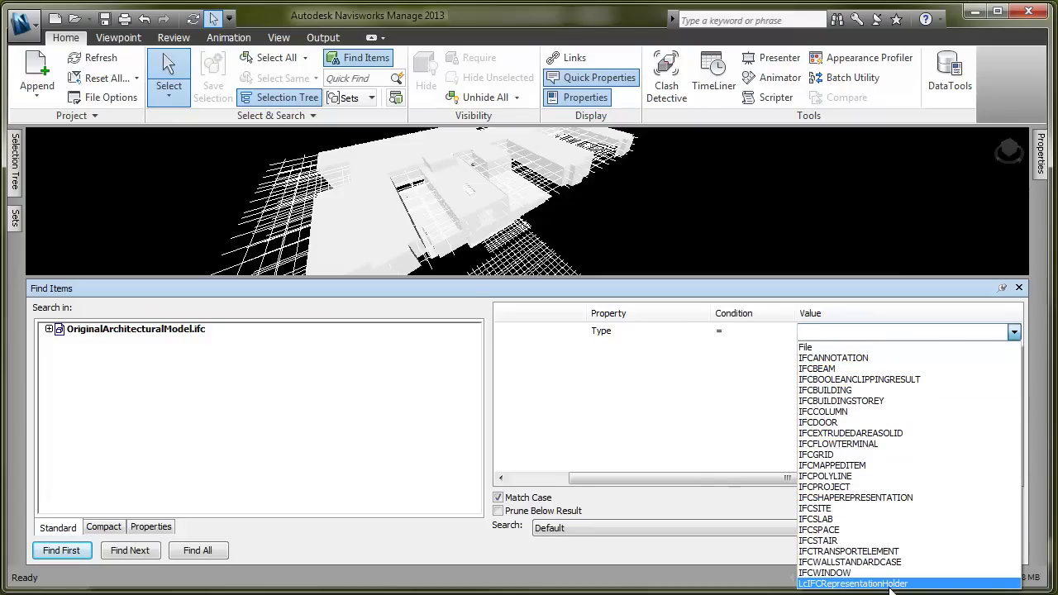
left_click(610, 397)
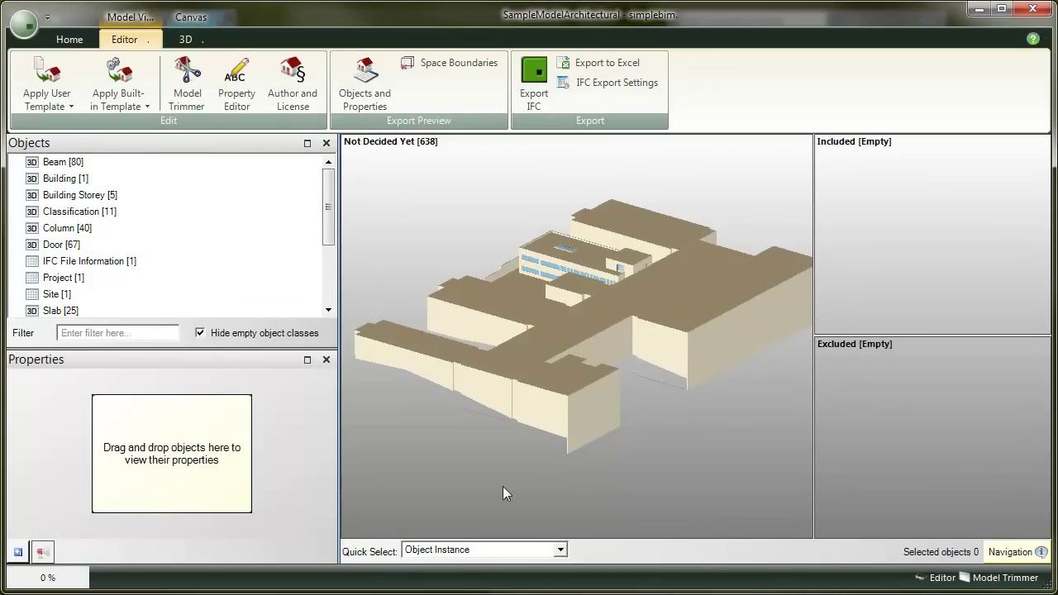
Step: Switch to simplebim and examine the SampleModelArchitectural building from around and close up
left_click_drag(418, 461, 678, 474)
scroll(678, 474, "up", 6)
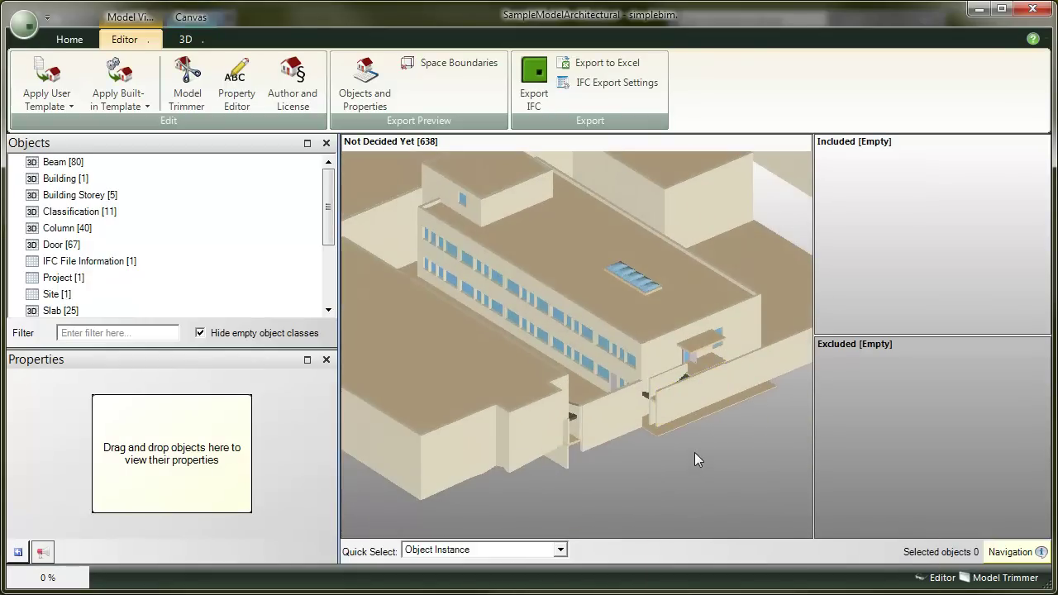
scroll(694, 455, "down", 5)
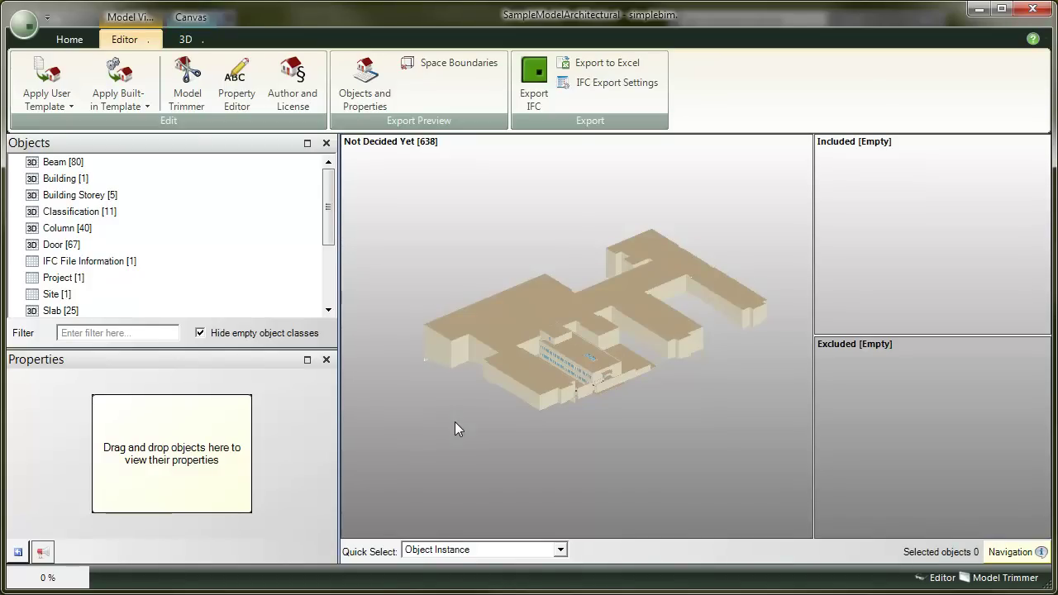
Step: Apply the user template Navisworks Sample.xls to the model
left_click(57, 104)
left_click(82, 124)
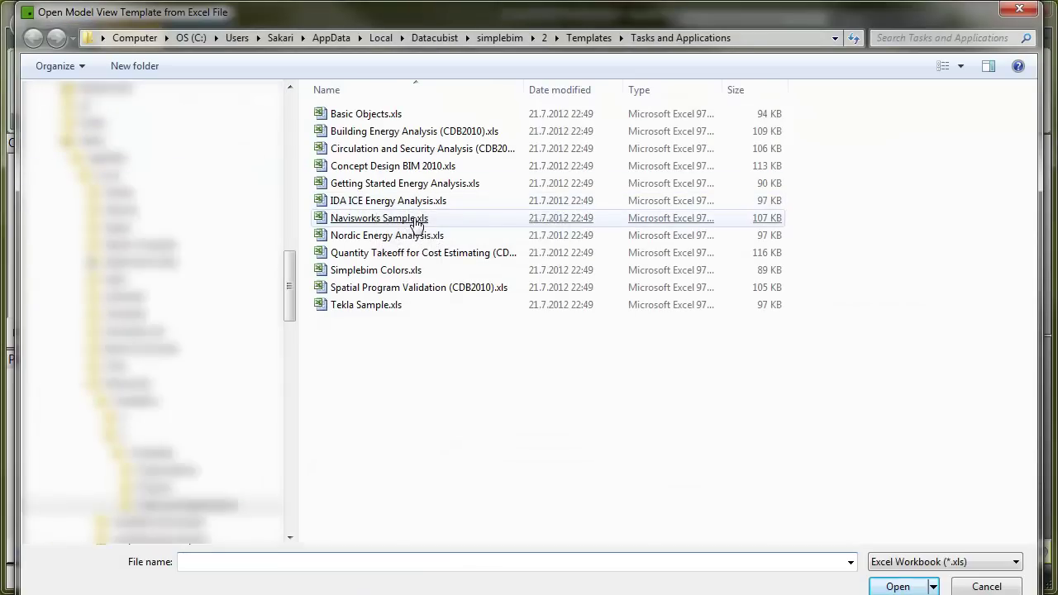
double_click(416, 218)
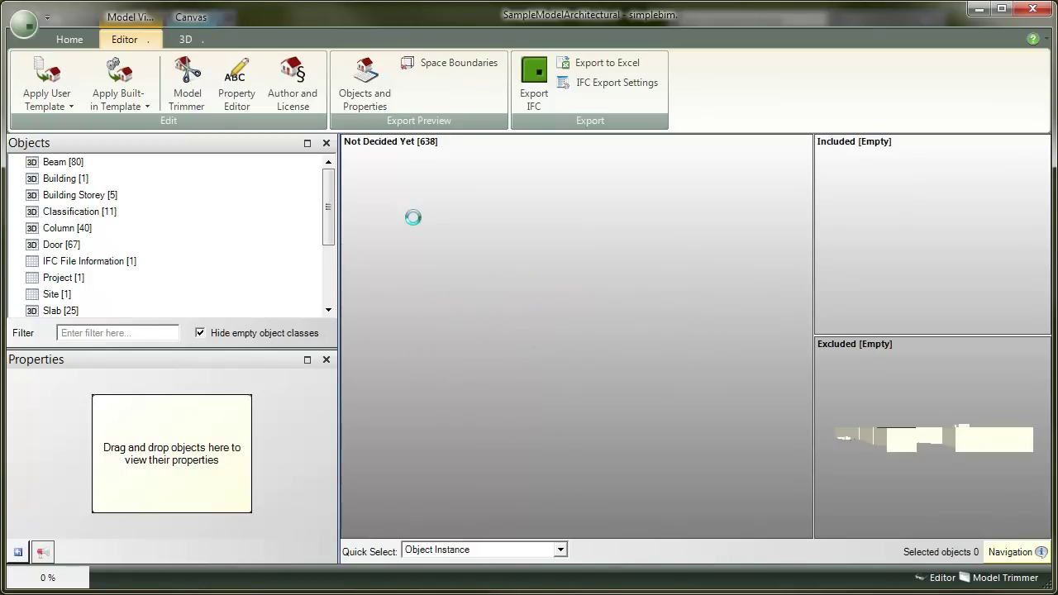
Step: Show the Included objects in the main view and examine the building's facade and columns
left_click(862, 149)
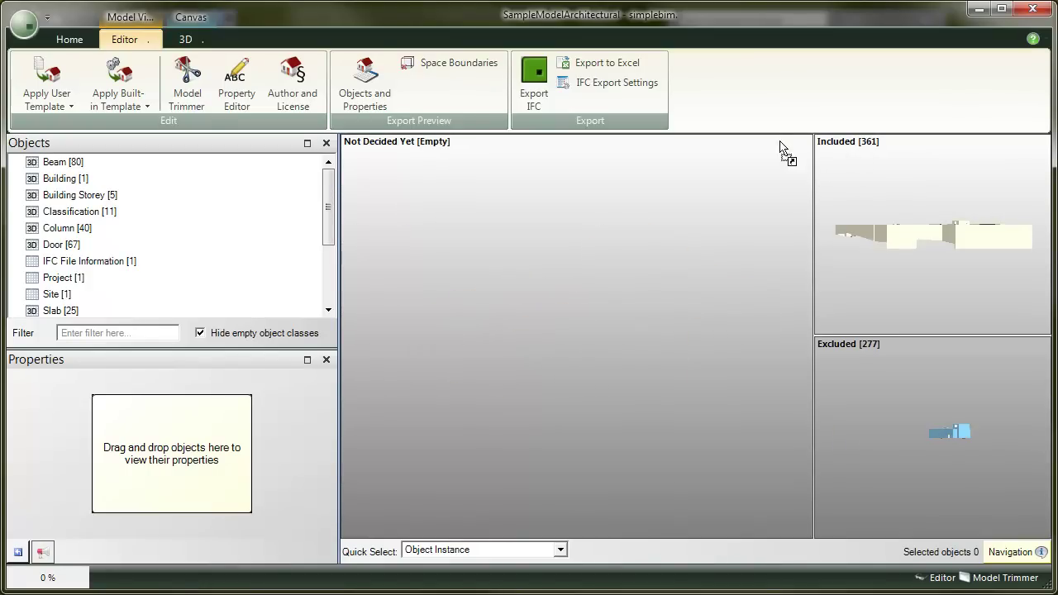
scroll(591, 424, "up", 5)
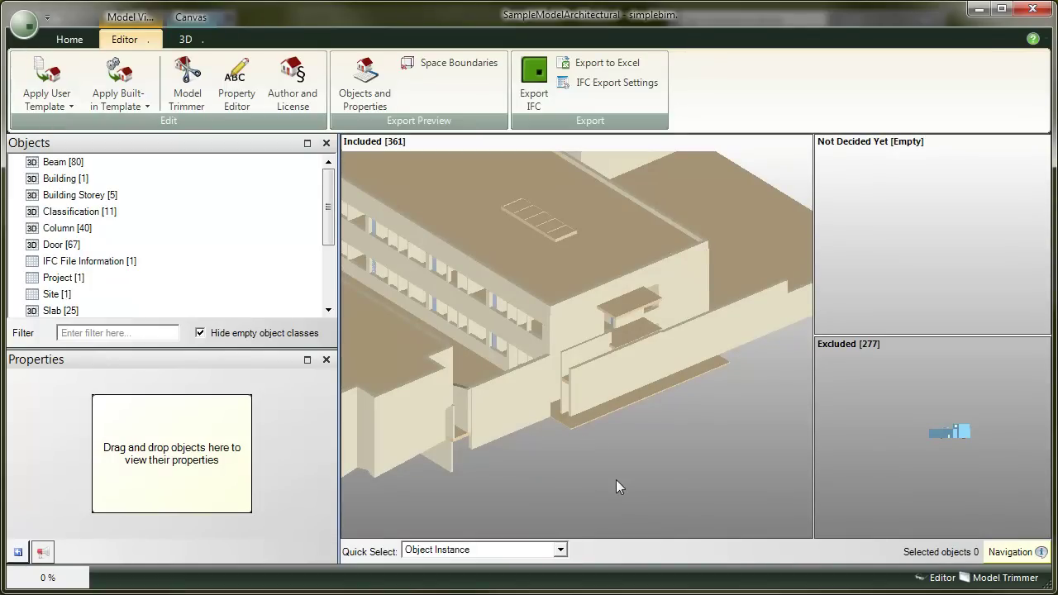
scroll(615, 484, "up", 2)
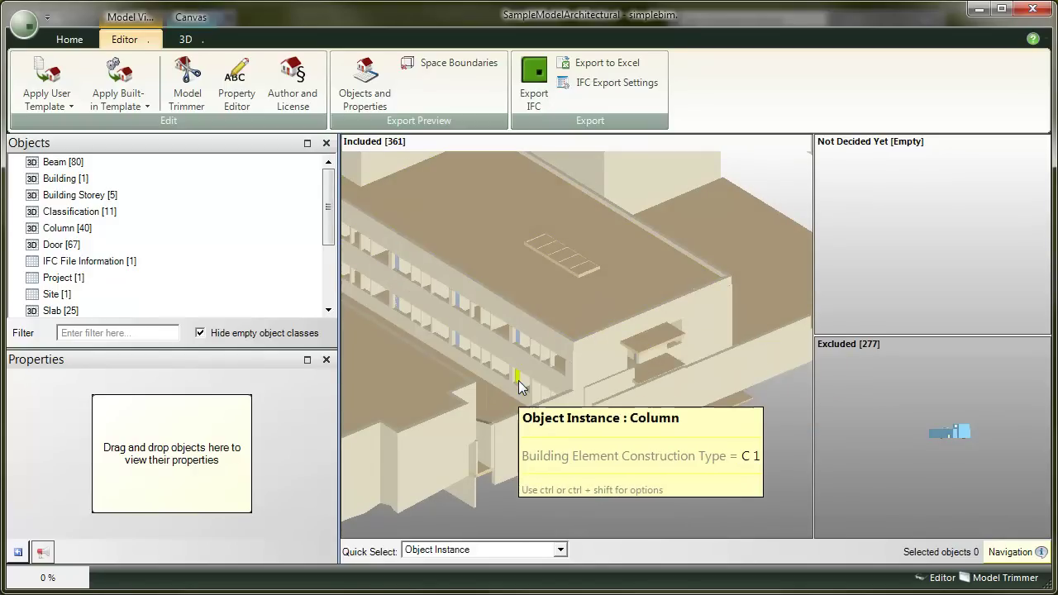
scroll(698, 474, "down", 6)
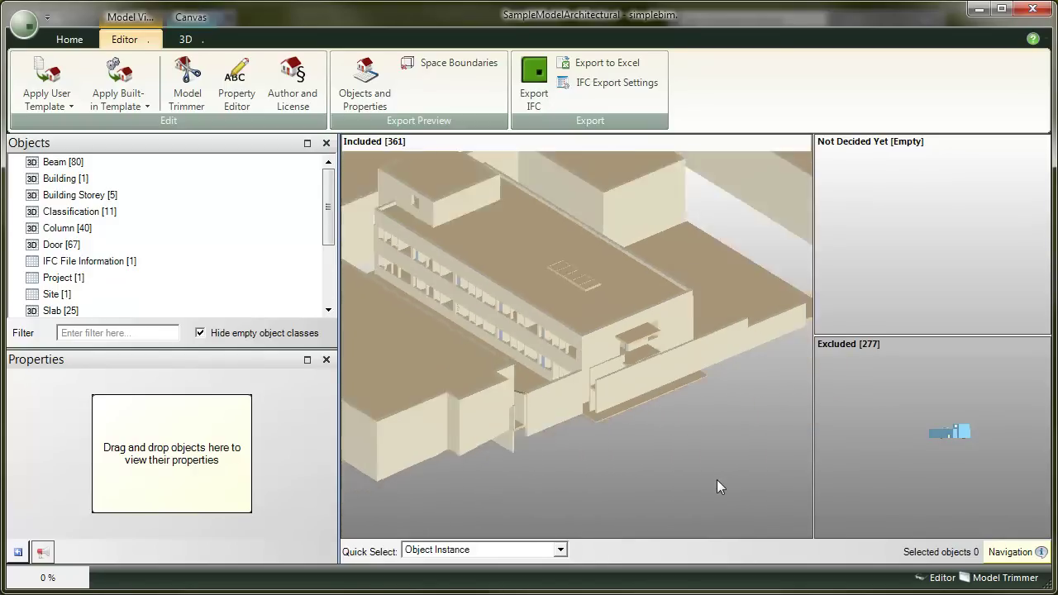
scroll(703, 469, "up", 1)
Step: Exclude the surrounding building parts from the model, selecting them by Building Element Construction Type
left_click(467, 550)
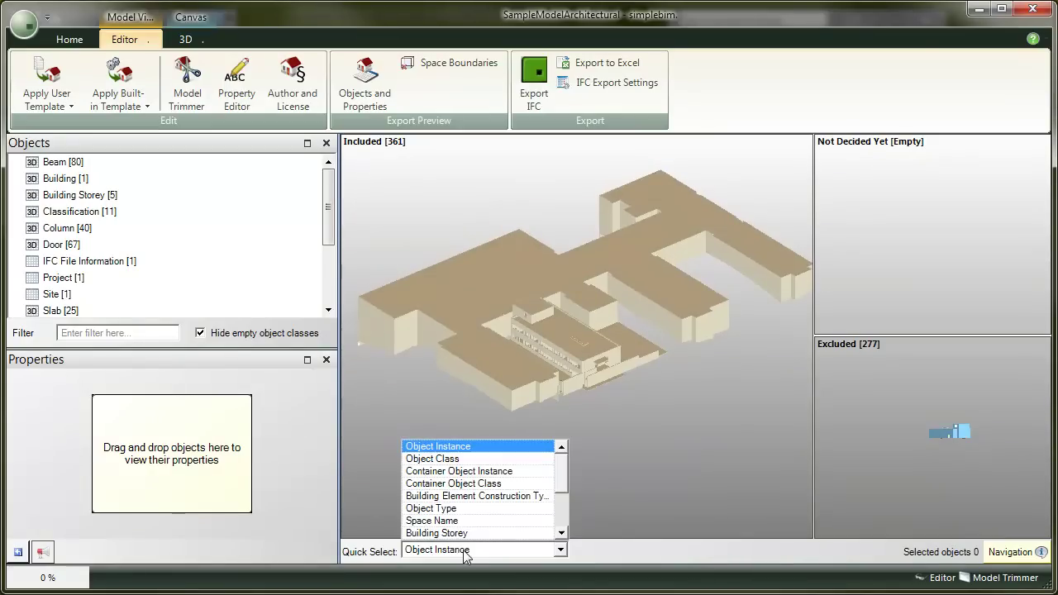
left_click(498, 495)
left_click_drag(530, 396, 865, 436)
left_click_drag(499, 377, 861, 432)
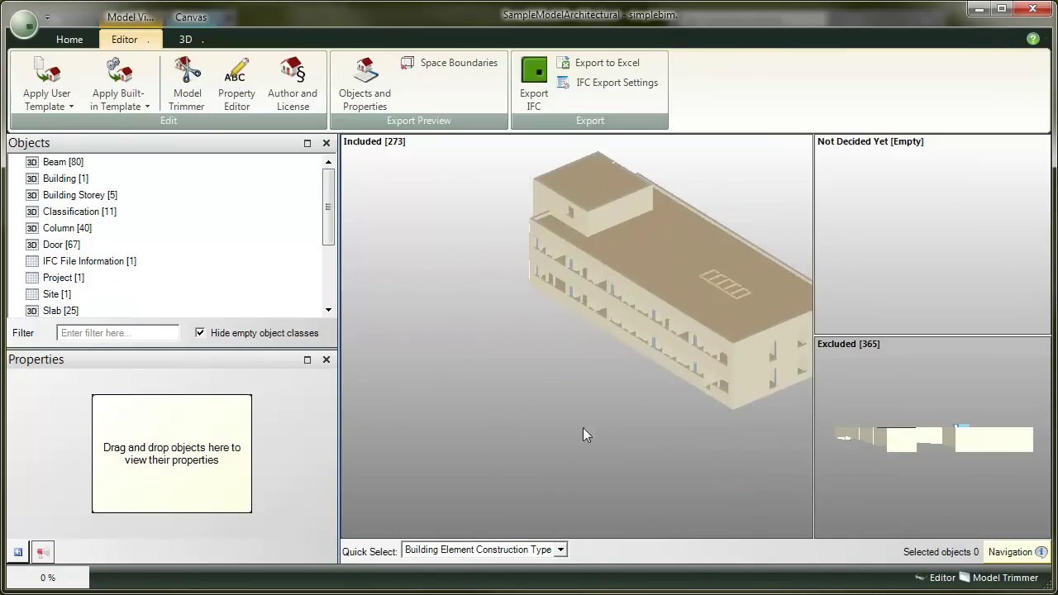
Step: View the properties of all Wall objects in the trimmed model
left_click_drag(328, 206, 328, 264)
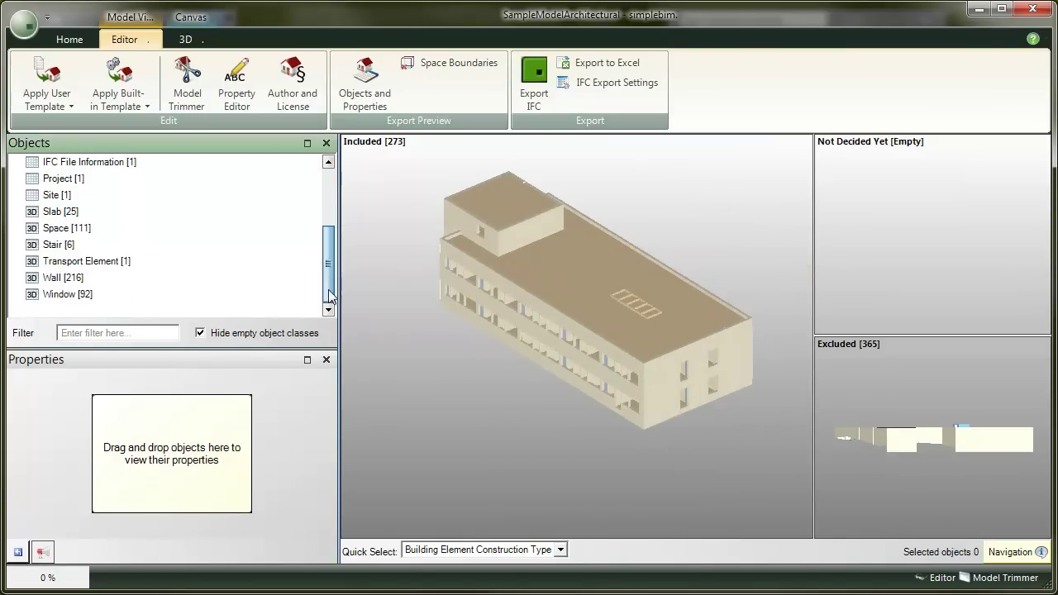
left_click_drag(49, 281, 149, 437)
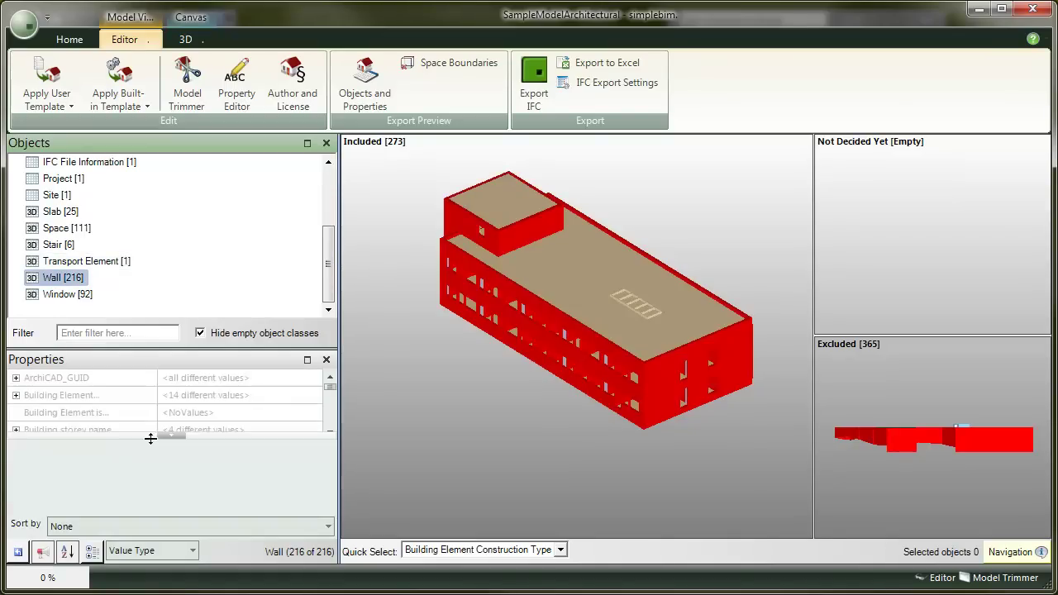
mouse_move(329, 395)
left_mouse_down()
mouse_move(331, 504)
mouse_move(329, 380)
left_mouse_up()
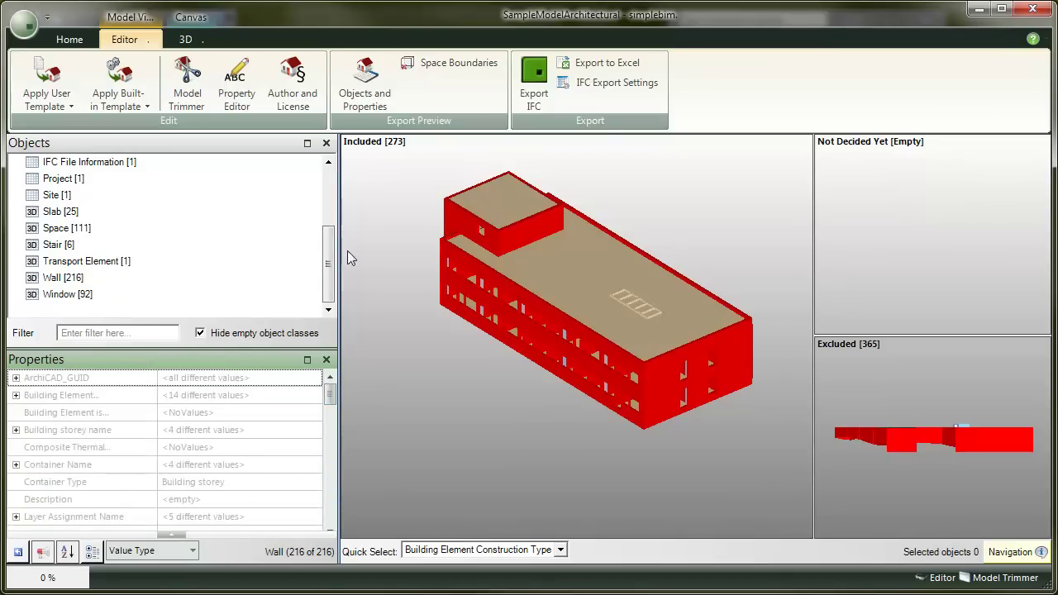
Step: Preview the objects and properties for export and show the Wall properties in an enlarged view
left_click(368, 82)
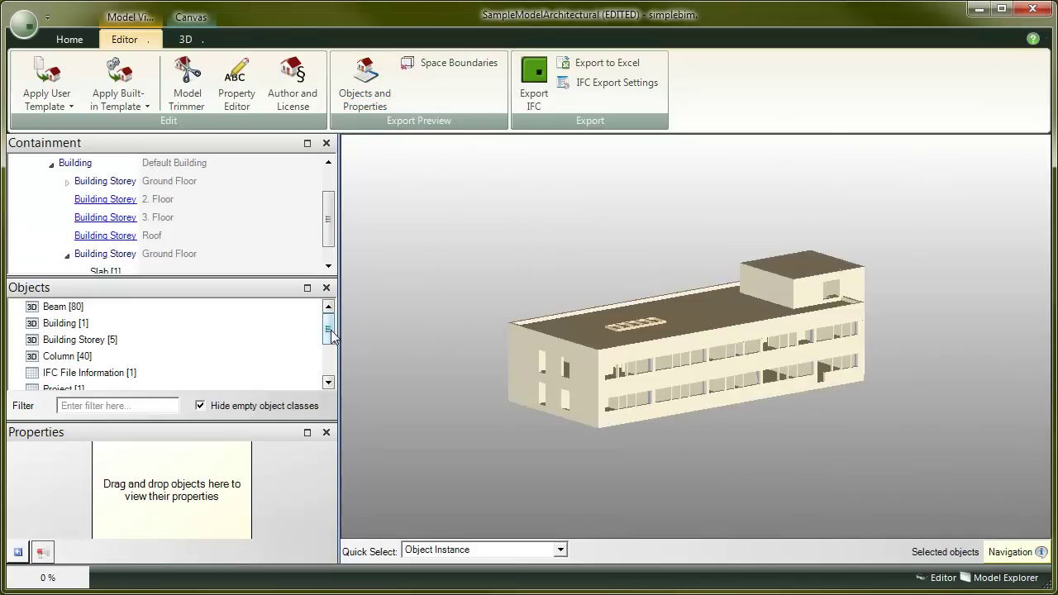
left_click_drag(330, 334, 331, 365)
left_click(63, 372)
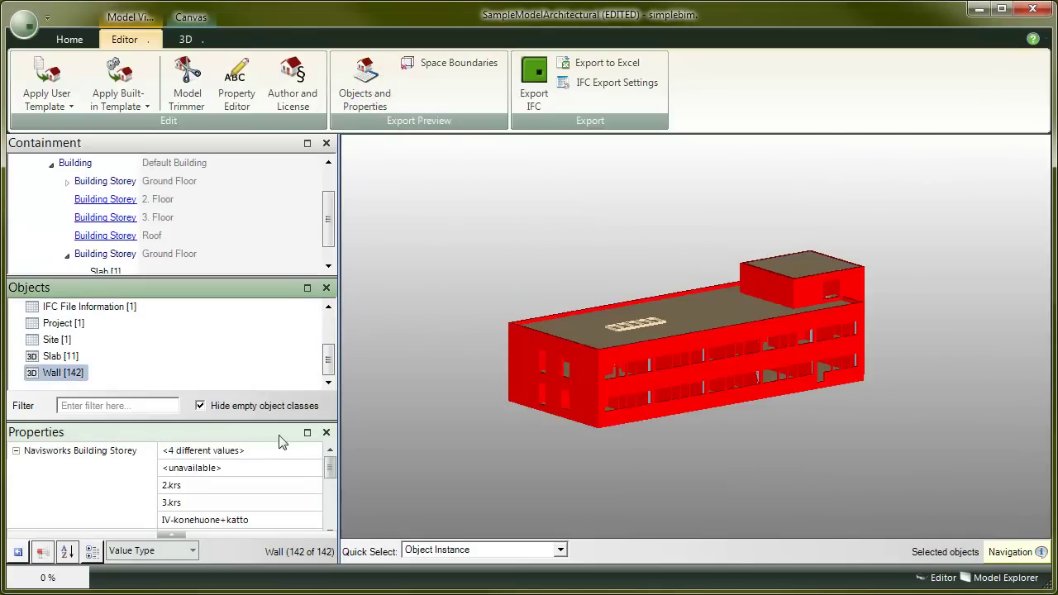
left_click(307, 432)
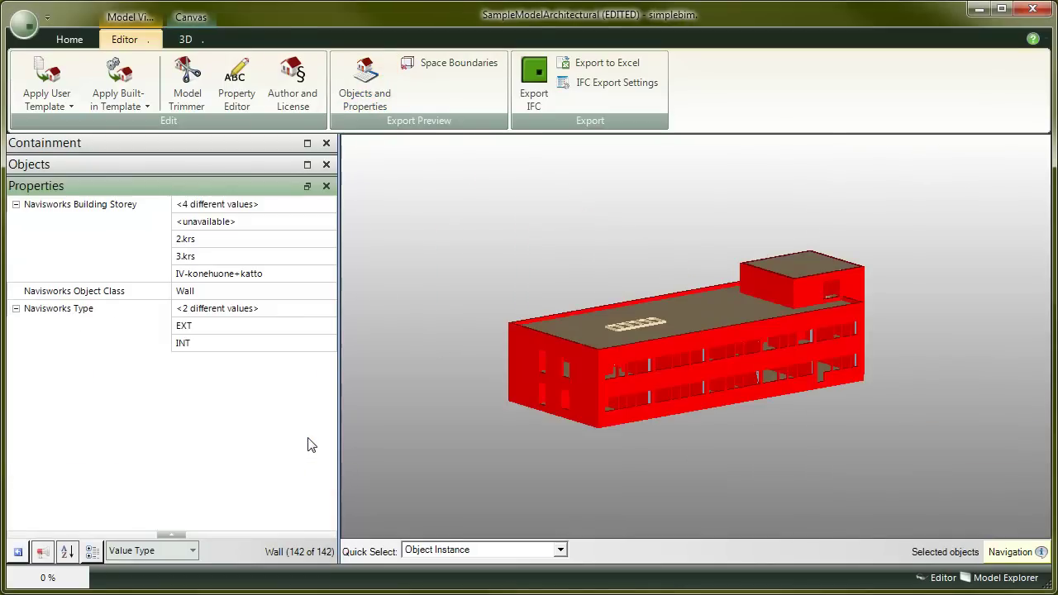
Step: Highlight the walls by Navisworks Type EXT and INT, by storeys 2.krs, 3.krs and IV-konehuone+katto, and by object class, then clear the selection
left_click(209, 327)
left_click(219, 345)
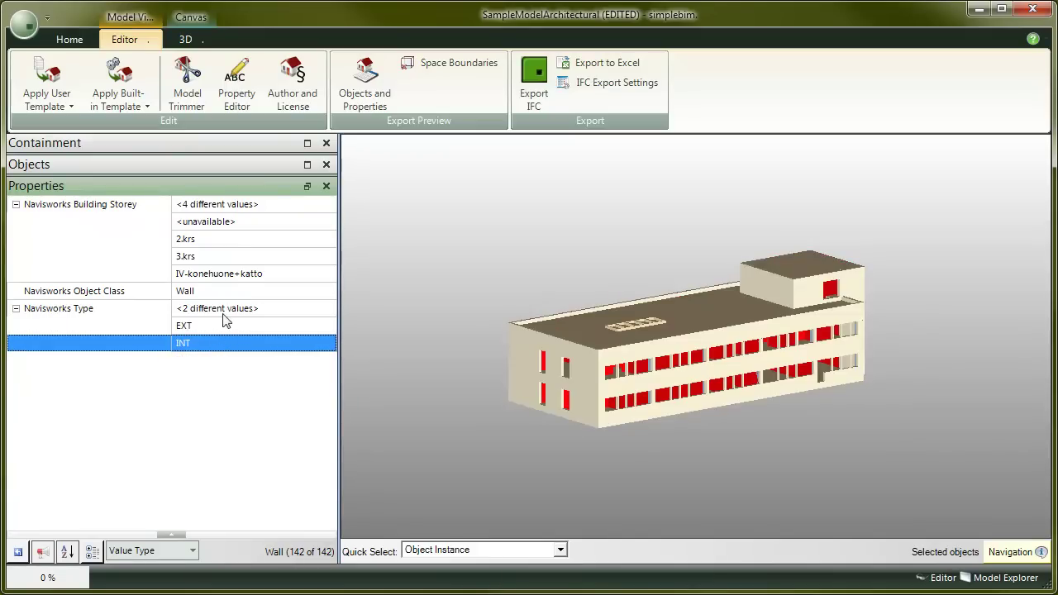
left_click(232, 241)
left_click(234, 257)
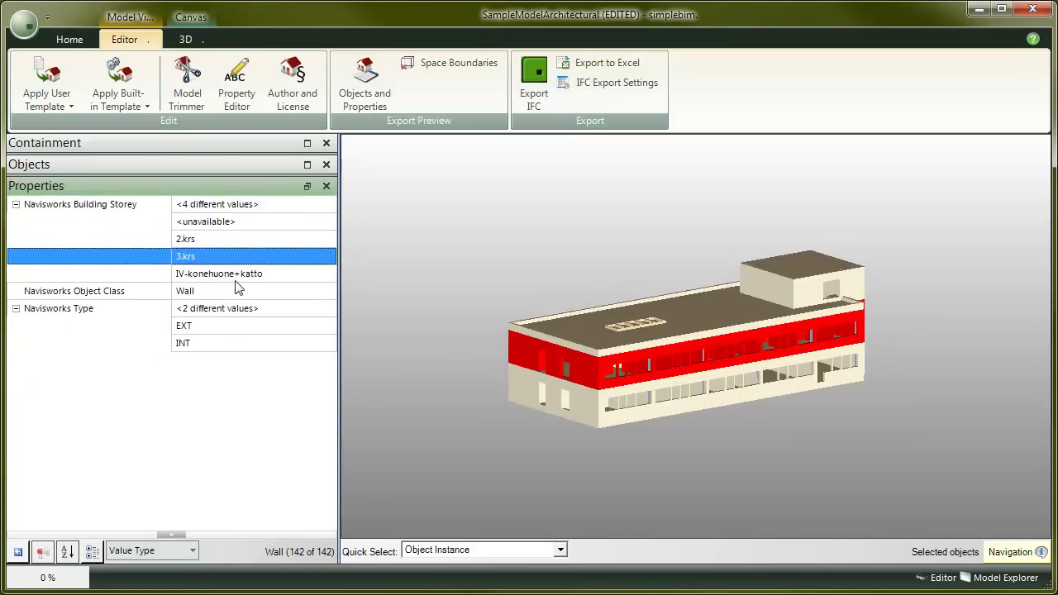
left_click(235, 276)
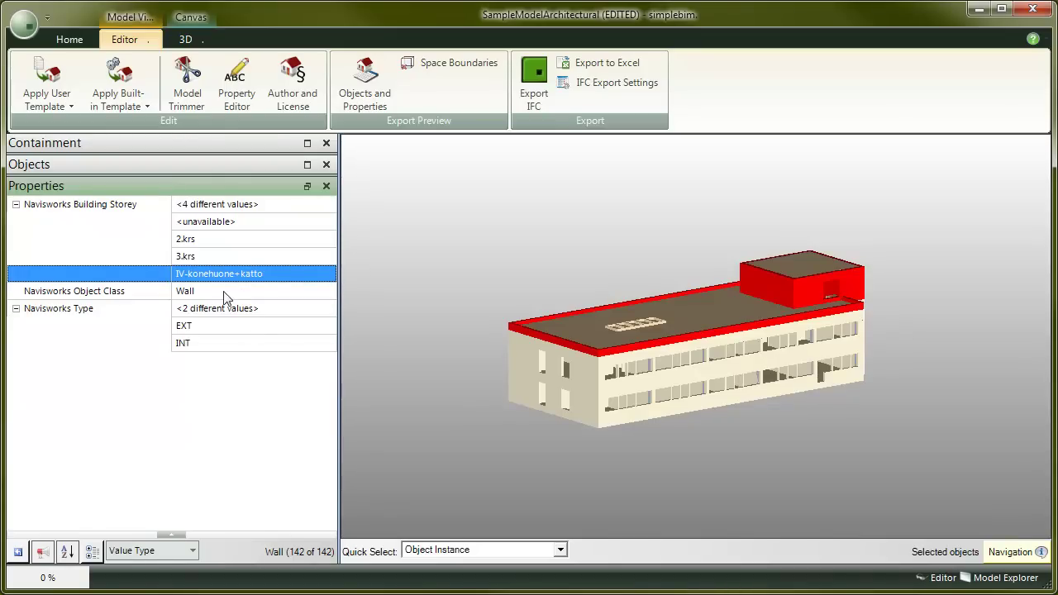
left_click(225, 295)
left_click(452, 274)
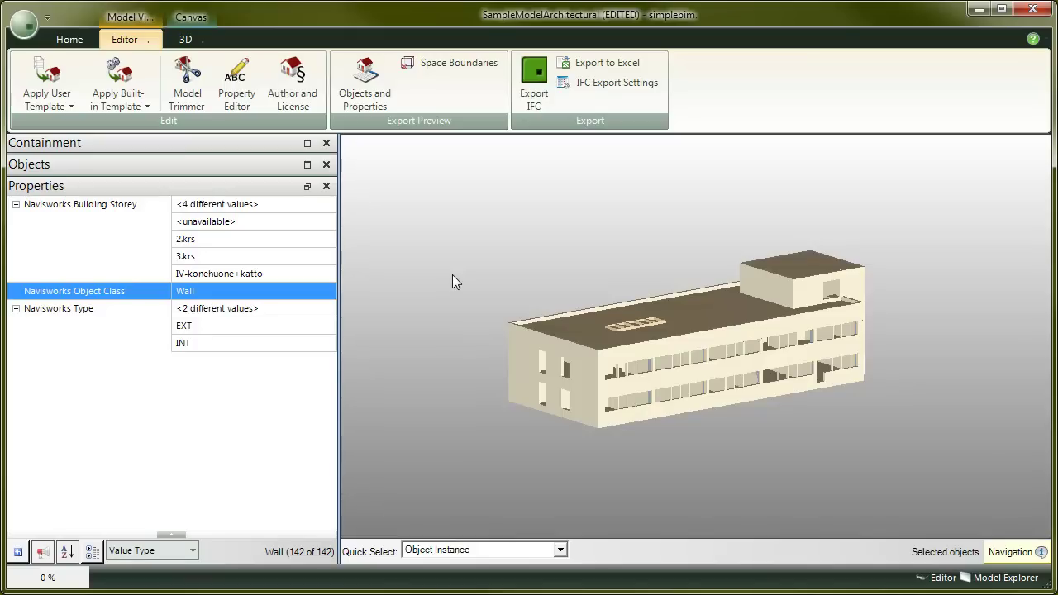
Step: Export the trimmed model to IFC, choosing the existing file SampleModelArchitectural (EDITED).ifc as the target
left_click(544, 86)
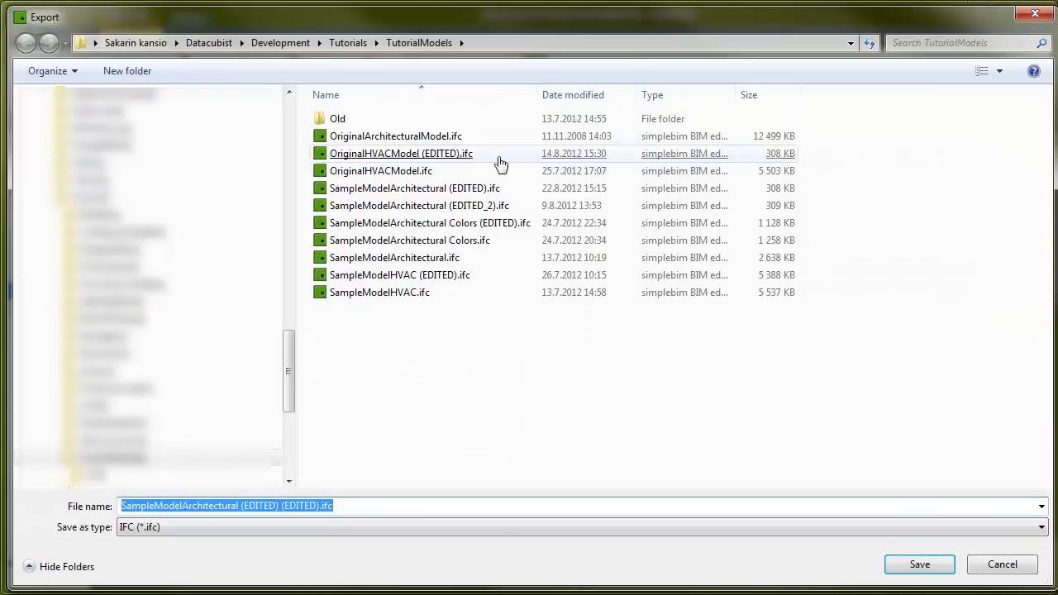
left_click(456, 191)
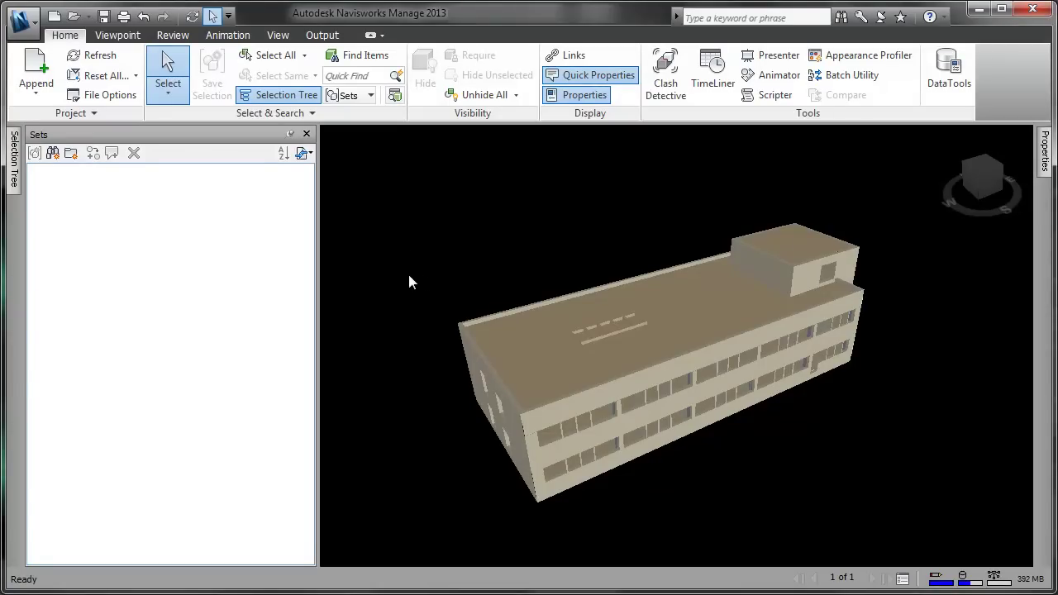
Step: Switch to Navisworks and examine the trimmed building model from a different angle
mouse_move(409, 281)
middle_mouse_down("shift")
mouse_move(493, 307)
mouse_move(439, 240)
mouse_move(452, 245)
mouse_move(422, 283)
mouse_move(414, 268)
middle_mouse_up("shift")
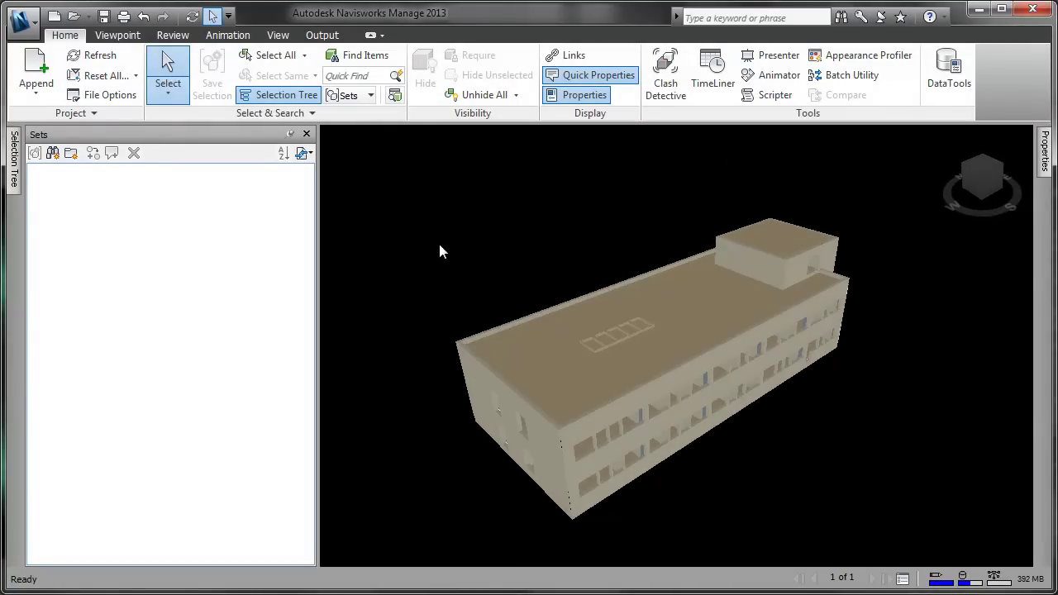
Step: Start an item search with the IFCPROPERTYSET condition Navisworks Type = INT
left_click(369, 57)
left_click(662, 434)
left_click(640, 513)
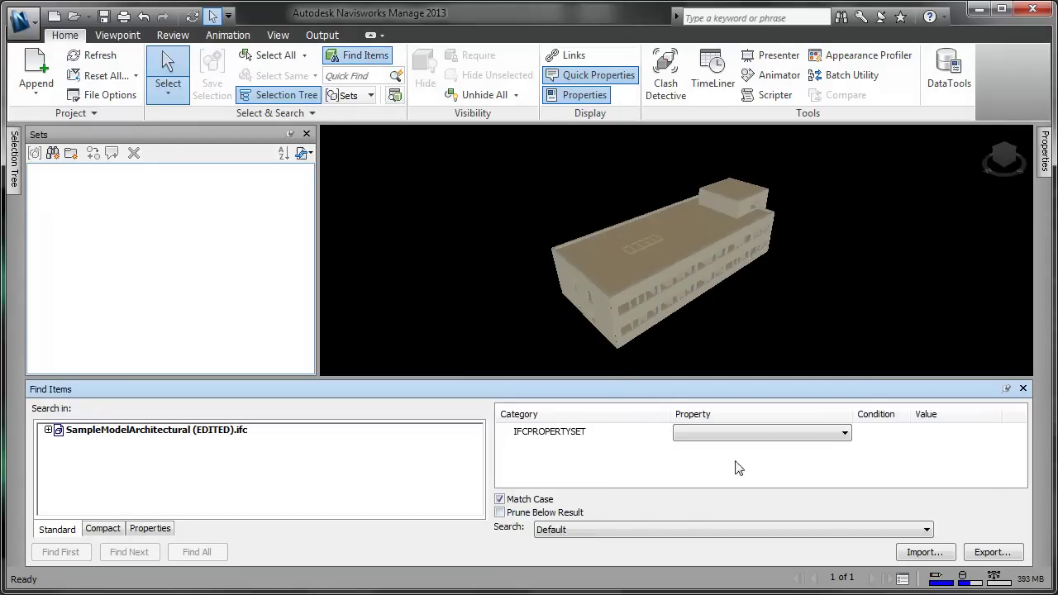
left_click(822, 433)
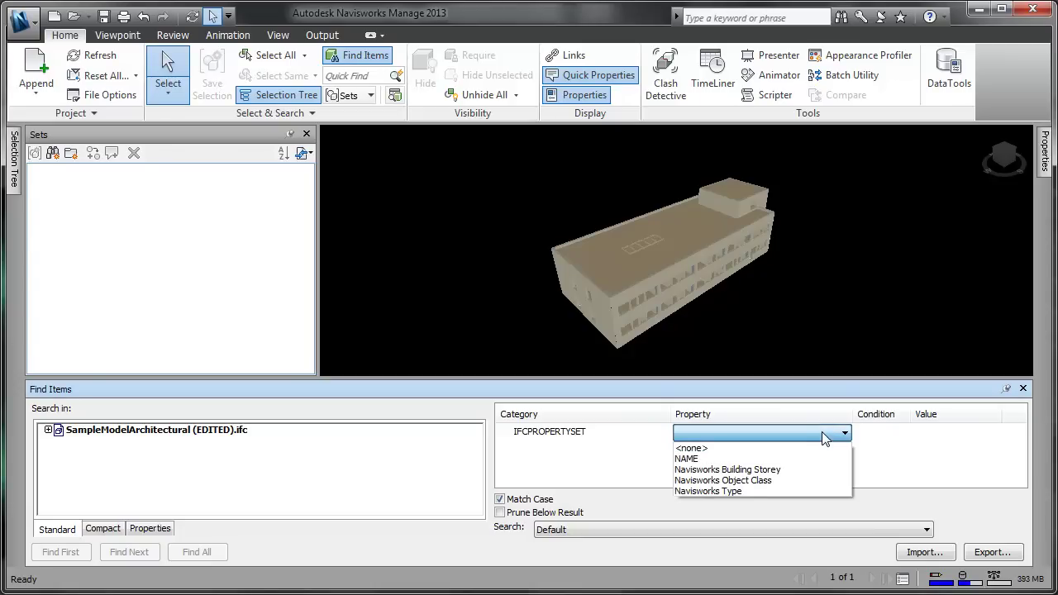
left_click(825, 489)
left_click(900, 433)
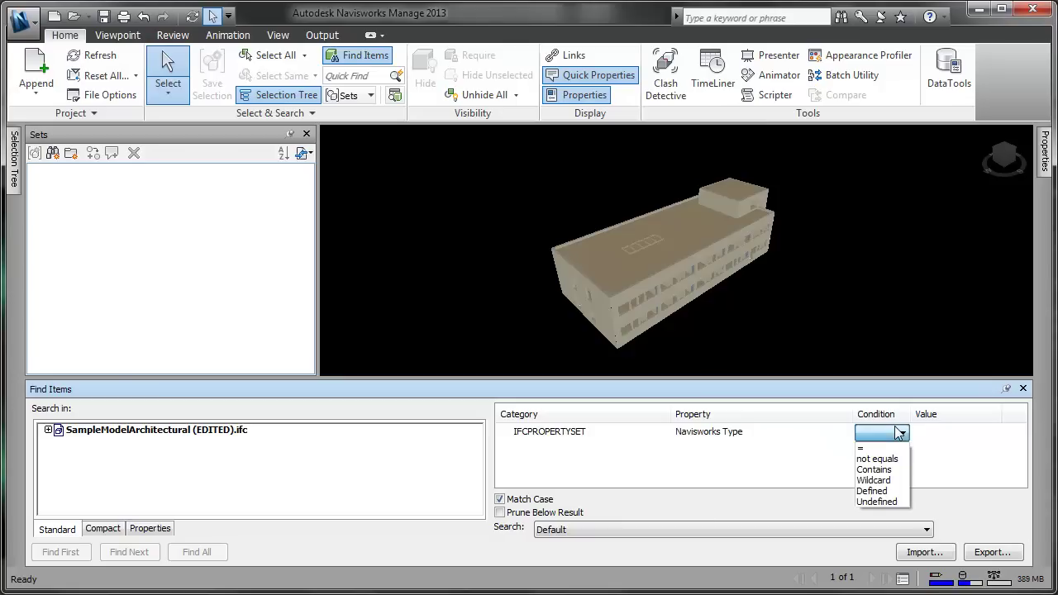
left_click(888, 447)
left_click(993, 434)
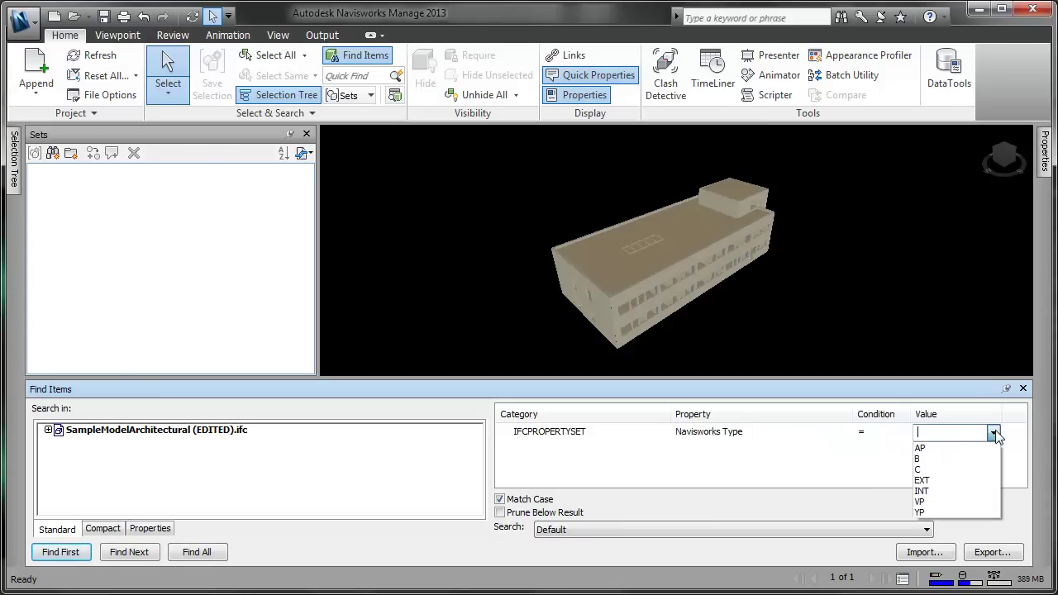
left_click(967, 490)
Step: Add a second IFCPROPERTYSET search condition limiting Navisworks Building Storey to = 2. Floor
left_click(662, 447)
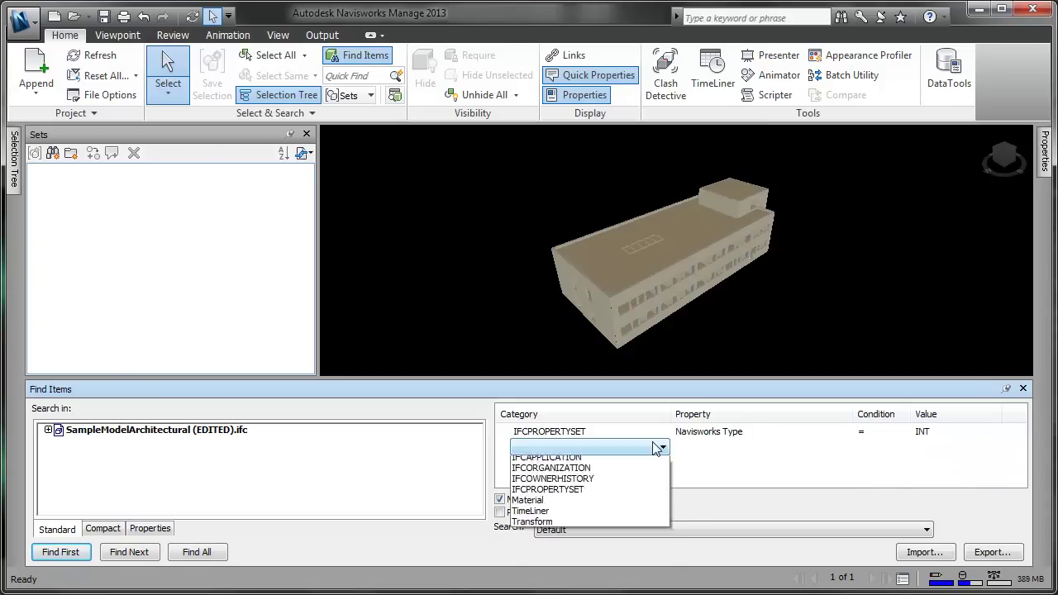
left_click(646, 530)
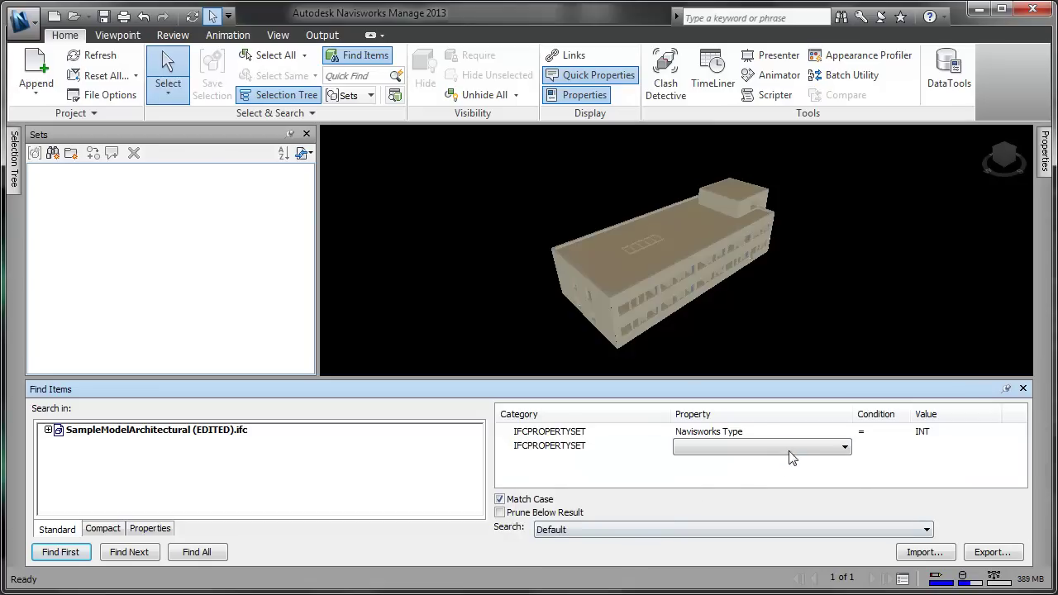
left_click(802, 448)
left_click(810, 490)
left_click(902, 447)
left_click(876, 459)
left_click(992, 447)
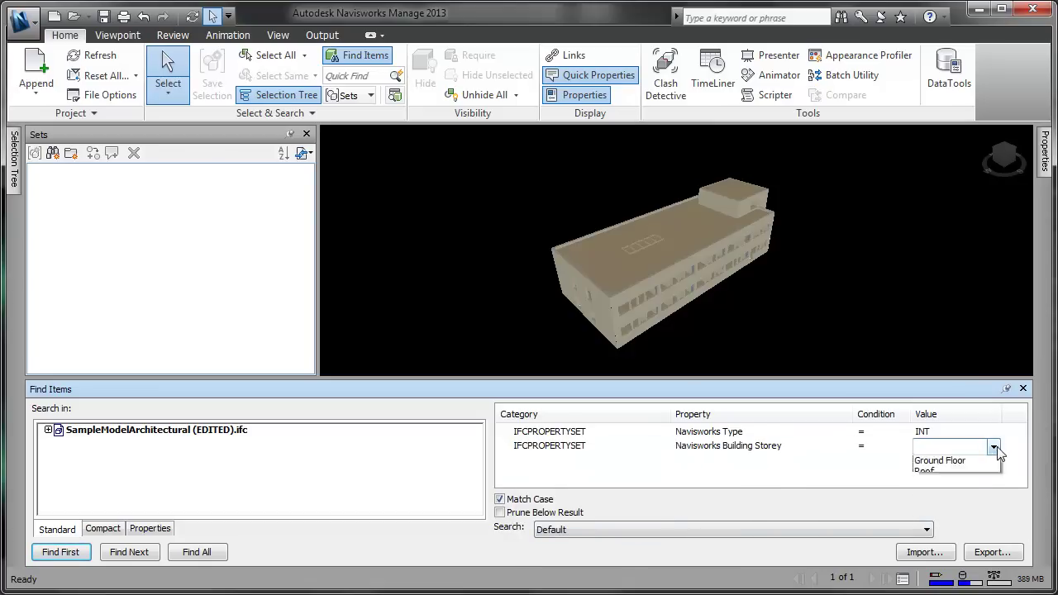
left_click(970, 461)
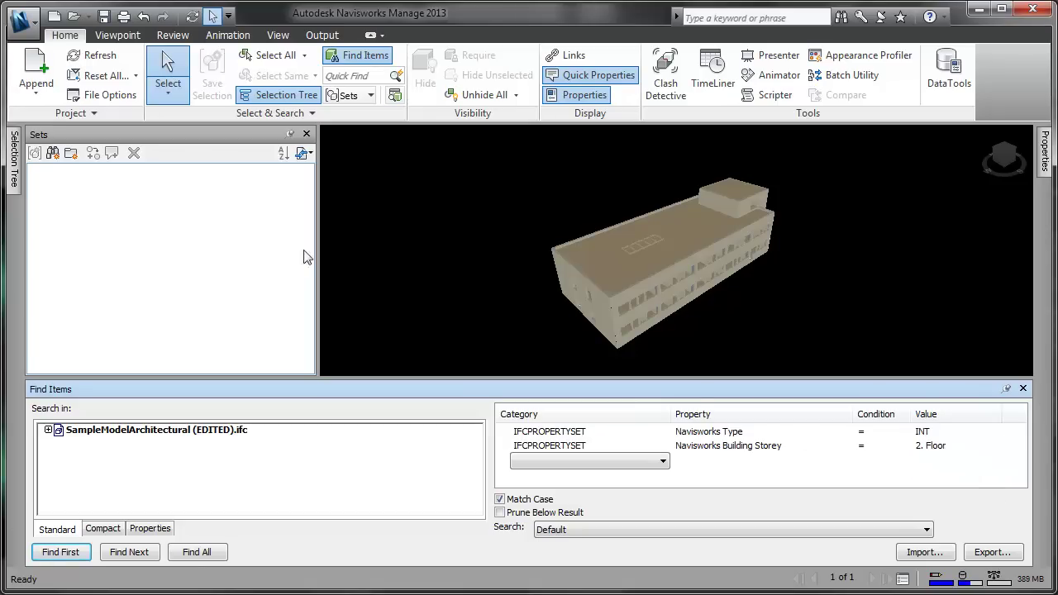
Step: Save the current search as a search set named "INT 2."
left_click(52, 154)
type("INT 2.")
key("Return")
Step: Change the storey condition to 3. Floor and save the search as a set named "INT 3."
left_click(956, 446)
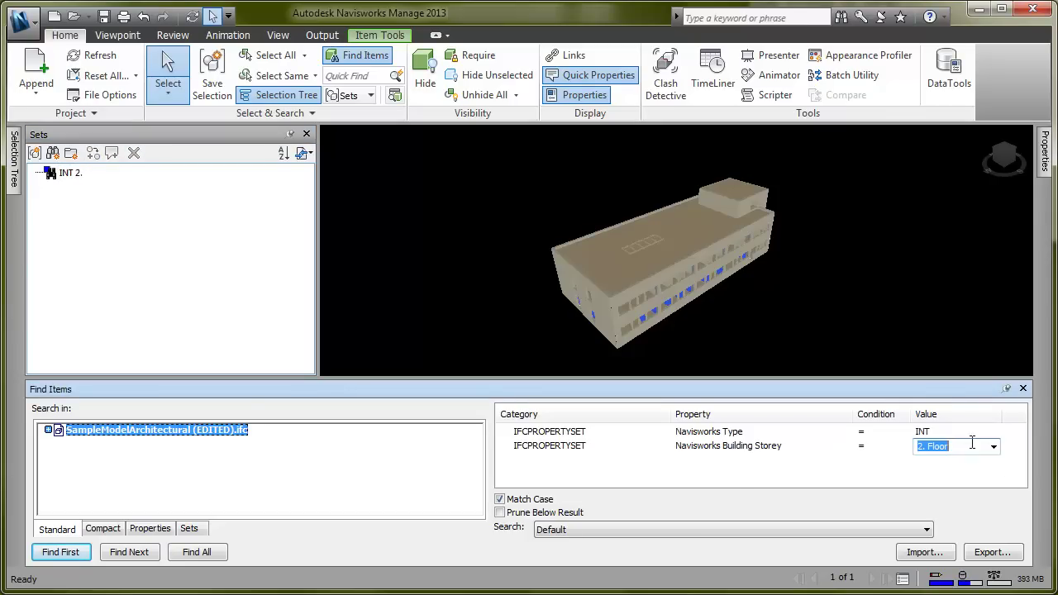
left_click(993, 446)
left_click(950, 473)
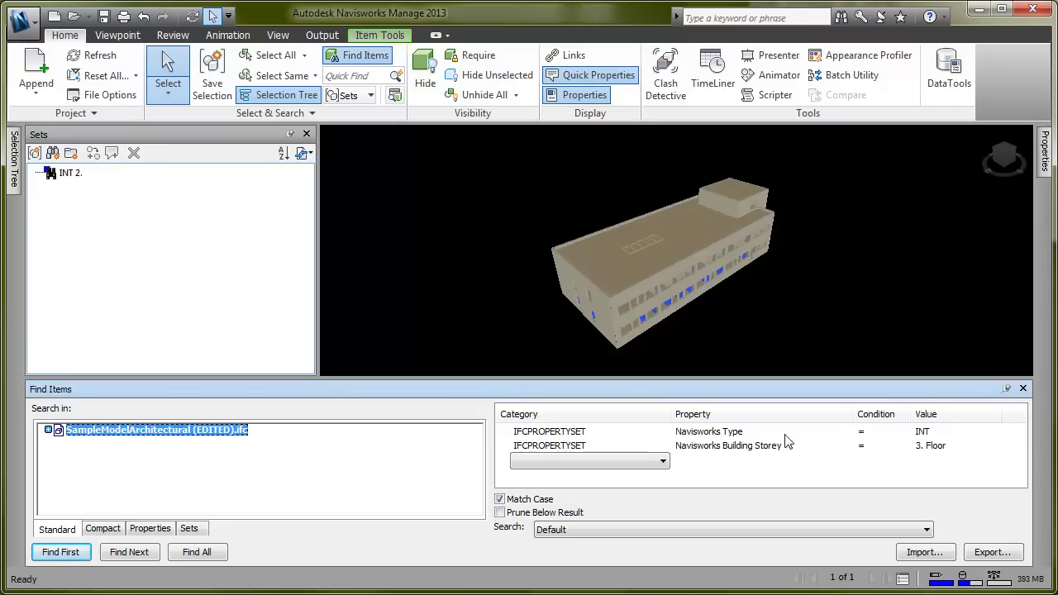
left_click(52, 153)
type("INT 3.")
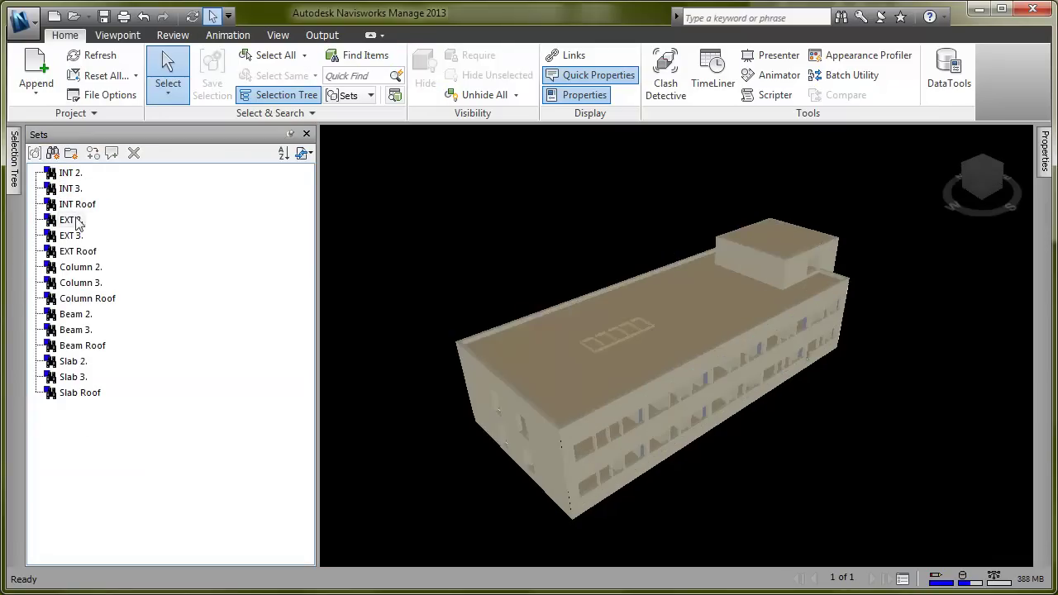
Step: Isolate the exterior walls by selecting the EXT 2., EXT 3. and EXT Roof sets and hiding everything unselected, and clear the selection
left_click(71, 220)
left_click(75, 251, "shift")
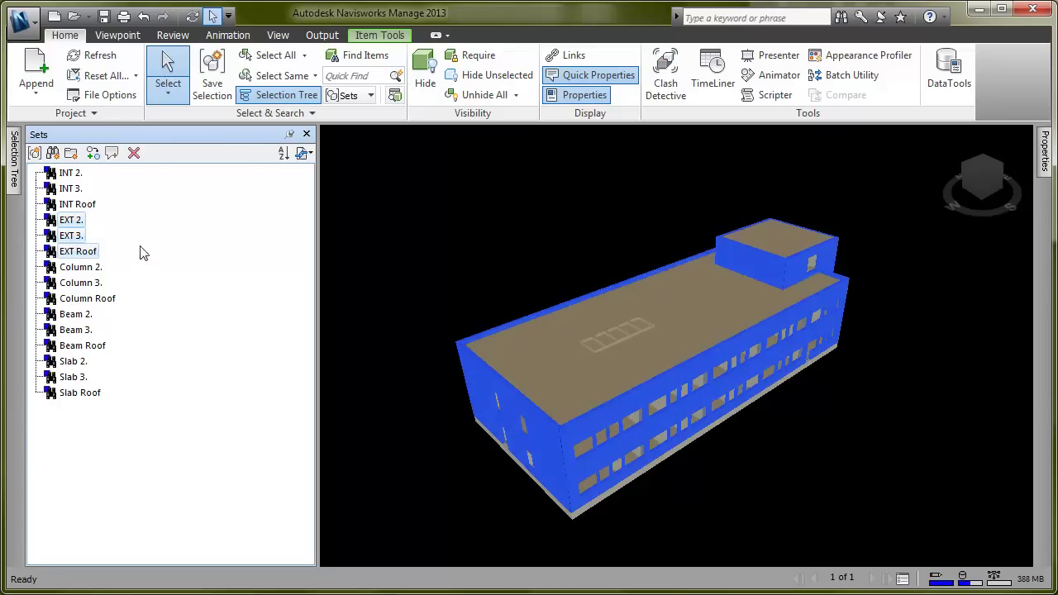
left_click(492, 75)
left_click(510, 208)
mouse_move(510, 209)
middle_mouse_down("shift")
mouse_move(488, 220)
mouse_move(670, 314)
mouse_move(527, 246)
mouse_move(484, 210)
mouse_move(502, 175)
middle_mouse_up("shift")
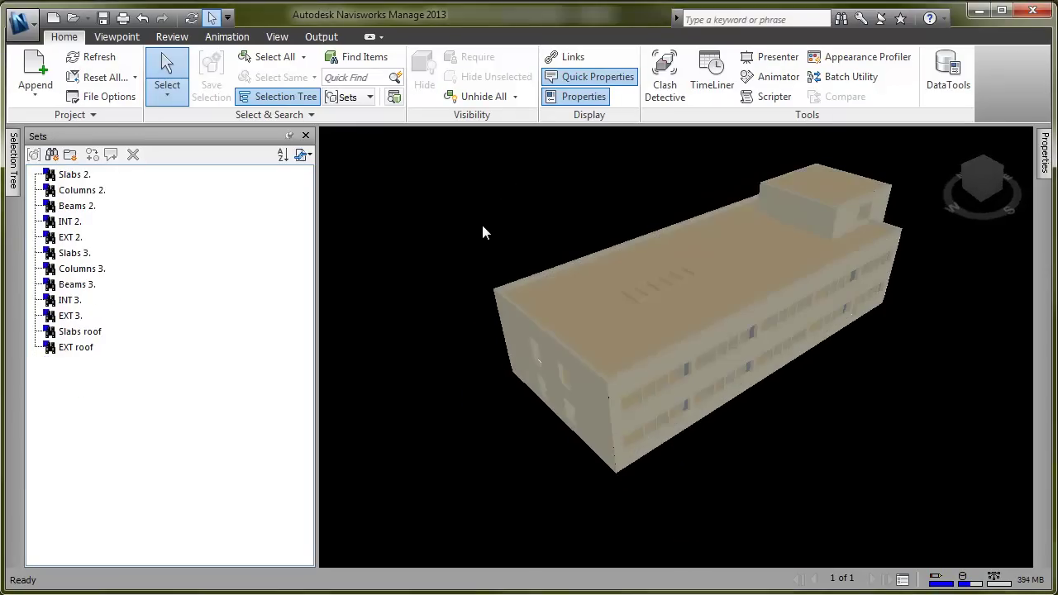
Step: Generate TimeLiner tasks automatically for every search set and bring their bars into view in the Gantt chart
left_click(714, 84)
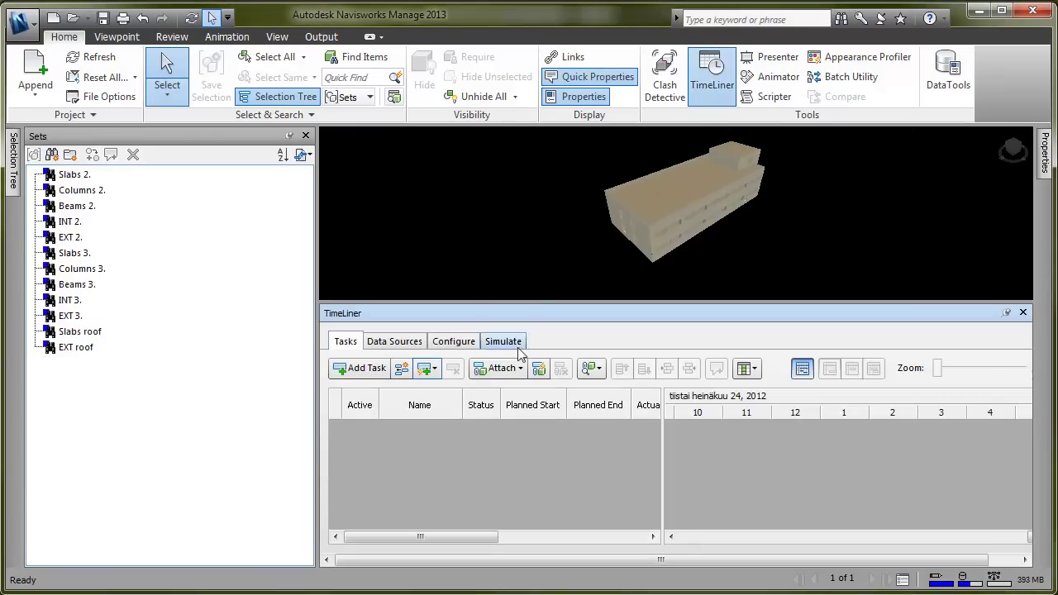
left_click(428, 369)
left_click(460, 430)
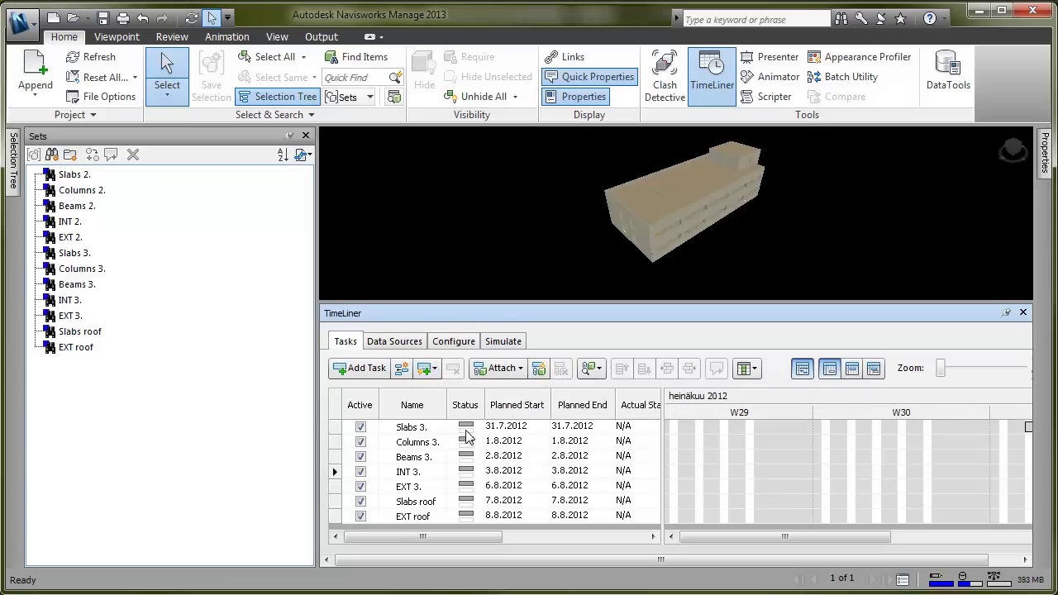
left_click_drag(767, 536, 899, 547)
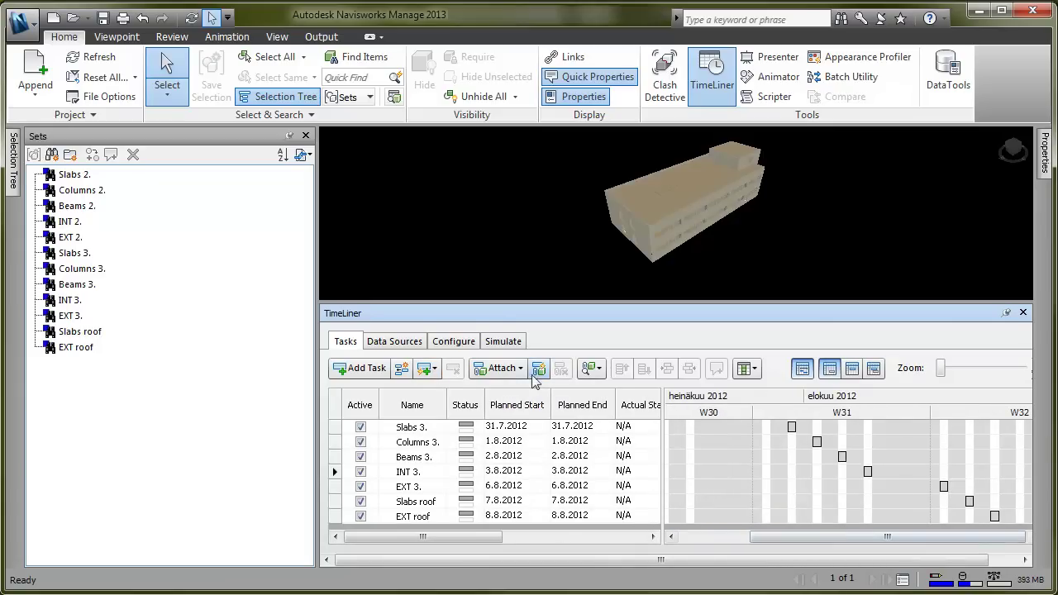
Step: Play the TimeLiner construction simulation from start to end in an enlarged model view
left_click(501, 342)
left_click_drag(573, 360, 562, 399)
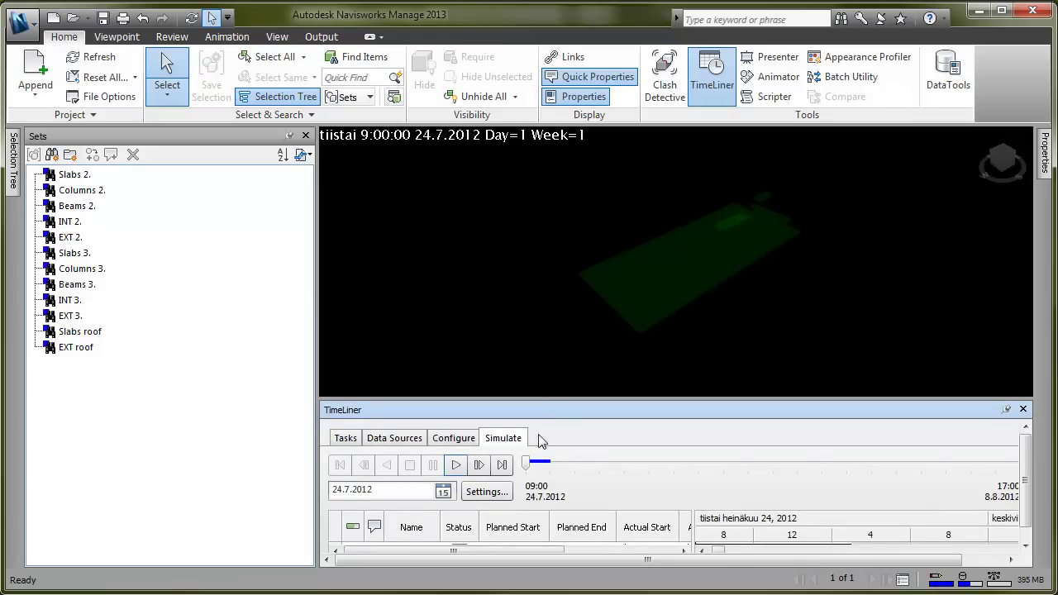
left_click(459, 464)
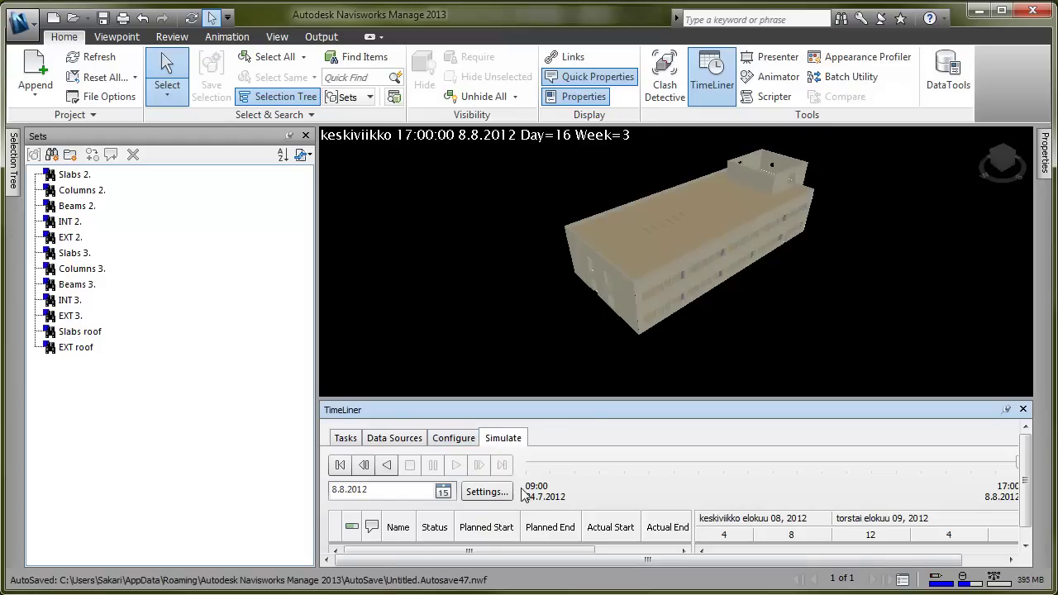
Step: Switch to simplebim and apply the Navisworks user template to the SampleModelHVAC model
left_click(331, 593)
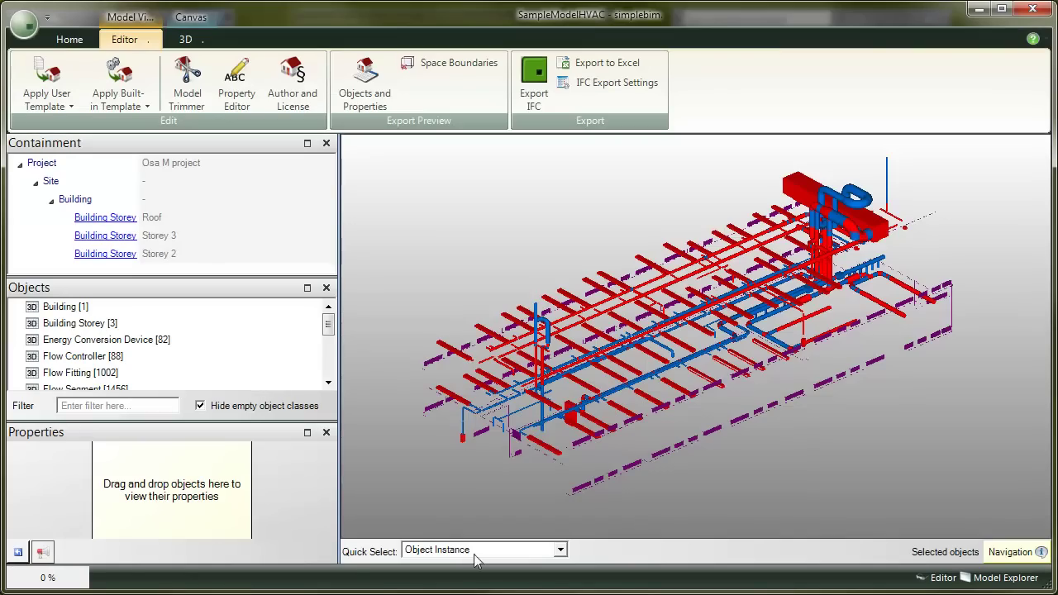
mouse_move(742, 483)
left_mouse_down()
mouse_move(571, 443)
mouse_move(723, 429)
mouse_move(788, 495)
mouse_move(746, 486)
left_mouse_up()
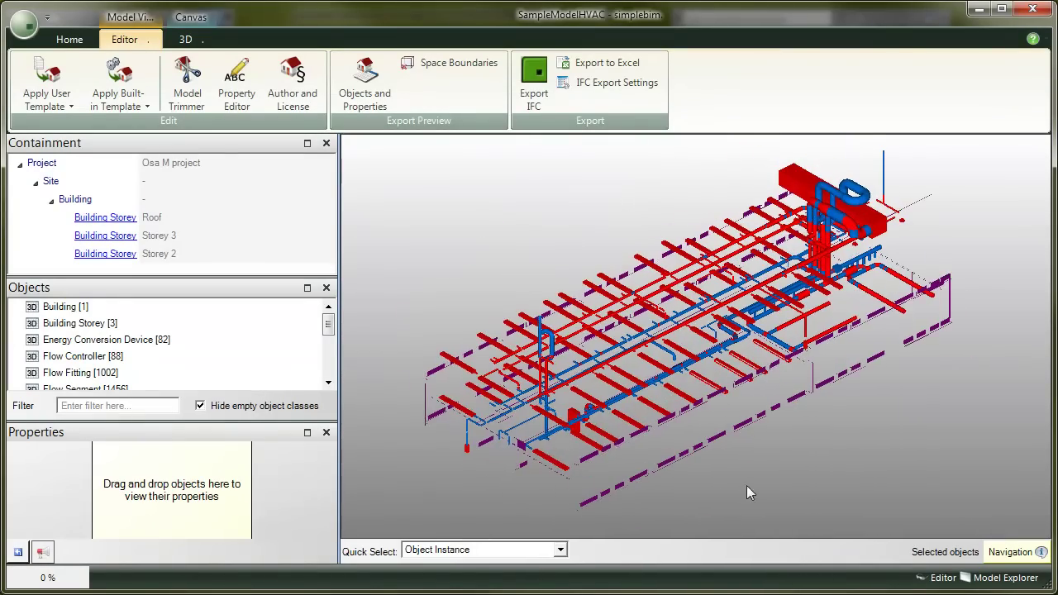
left_click(47, 98)
left_click(89, 126)
left_click(364, 200)
double_click(364, 200)
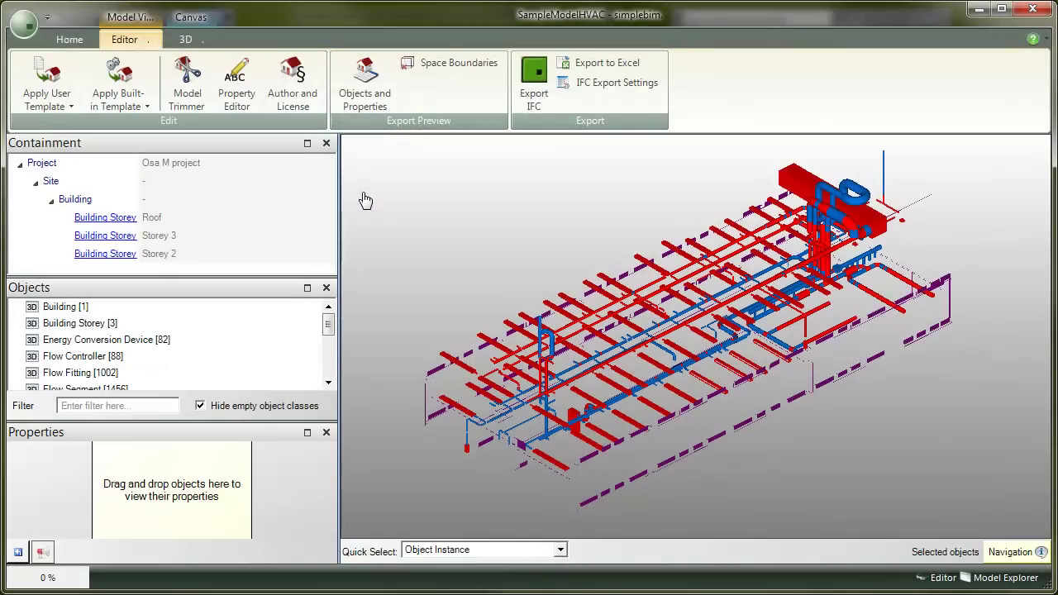
Step: Show the Flow Fitting properties and export the trimmed HVAC model to IFC
left_click(90, 372)
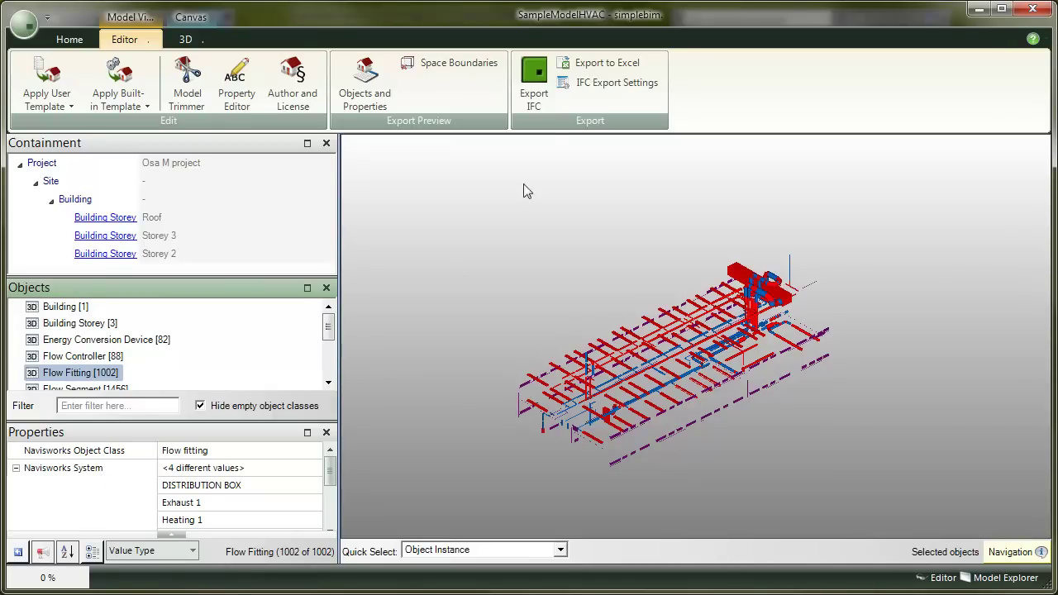
left_click(539, 87)
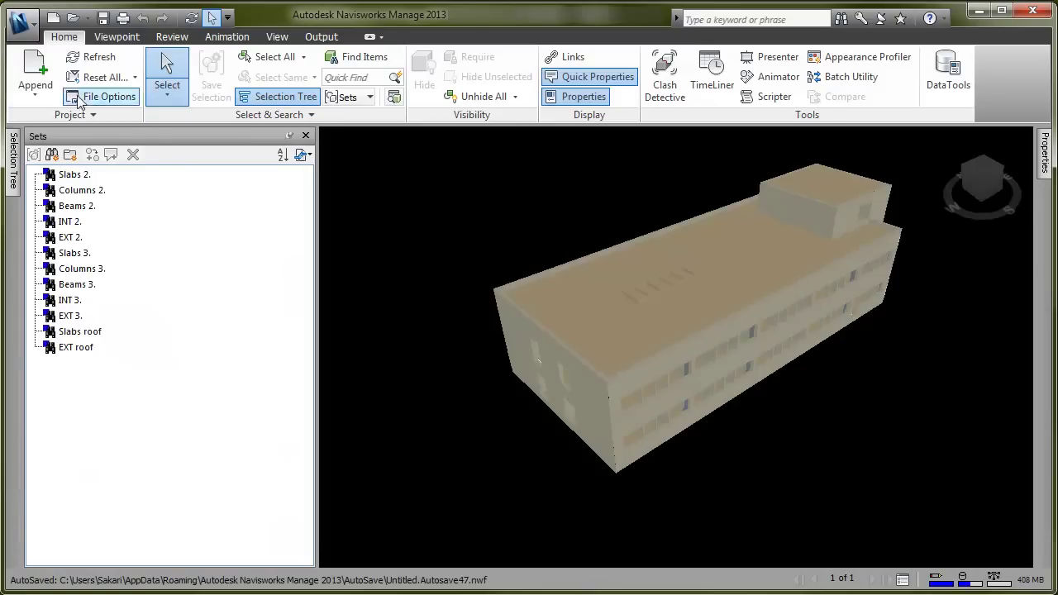
Step: Append SampleModelHVAC (EDITED).ifc to the architectural model in Navisworks
left_click(36, 75)
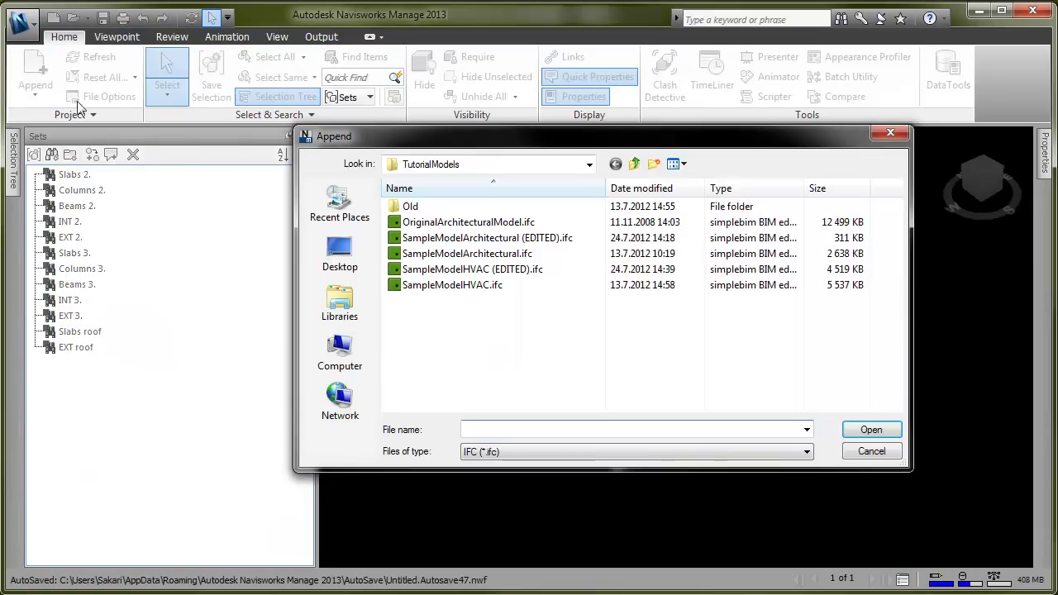
left_click(489, 276)
double_click(489, 274)
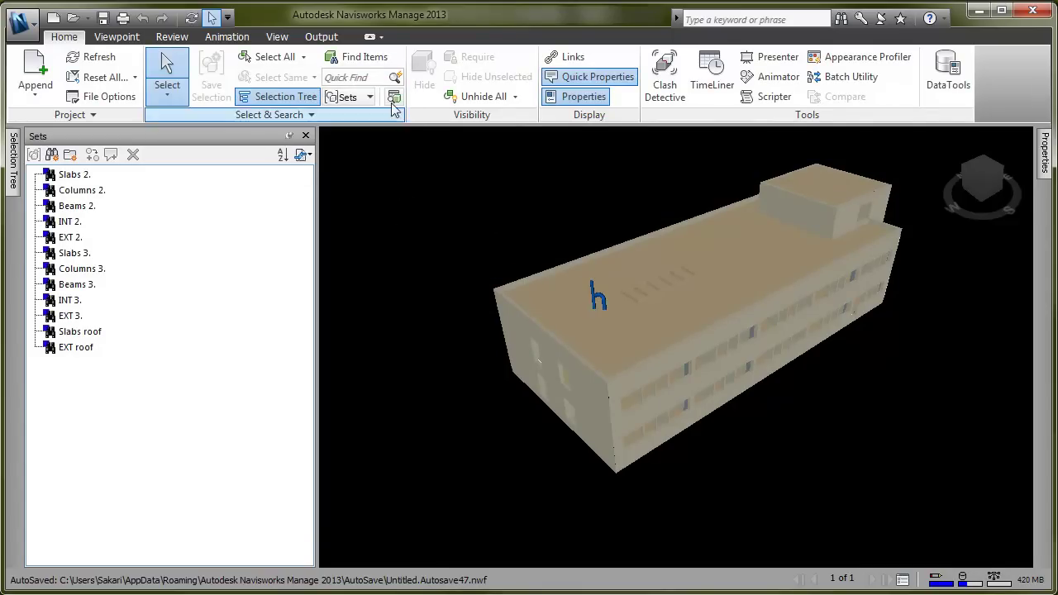
Step: Define an item search with the IFCPROPERTYSET condition Navisworks System = Exhaust 1
left_click(360, 56)
left_click(652, 369)
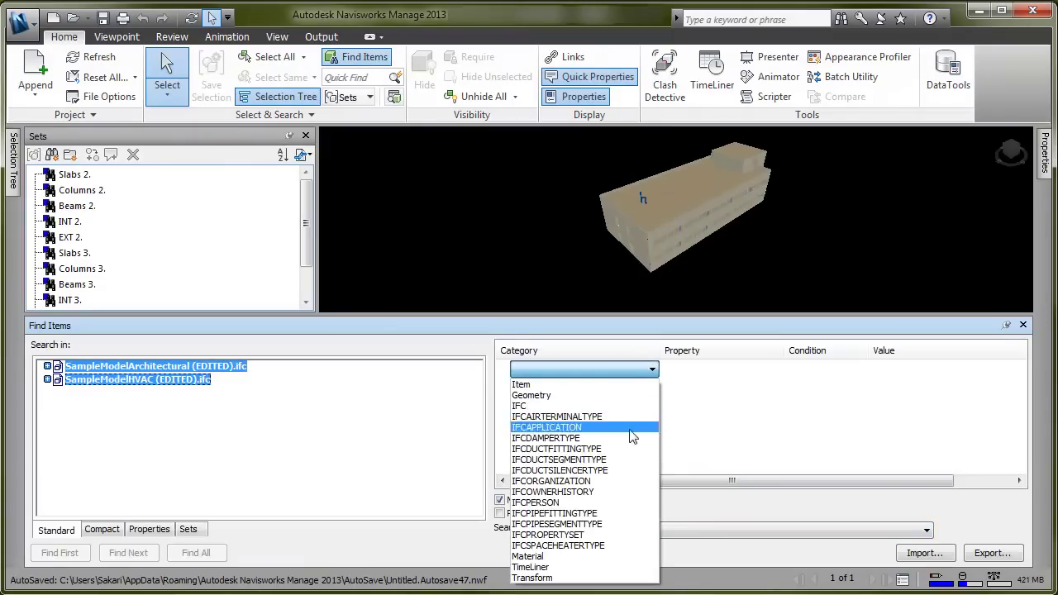
left_click(628, 535)
left_click(776, 370)
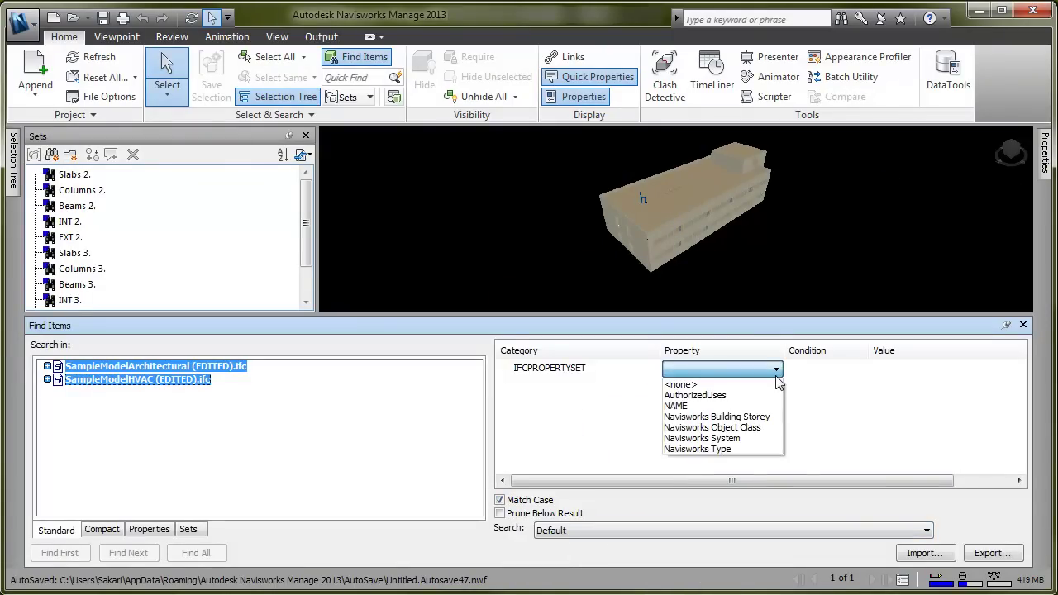
left_click(772, 438)
left_click(860, 370)
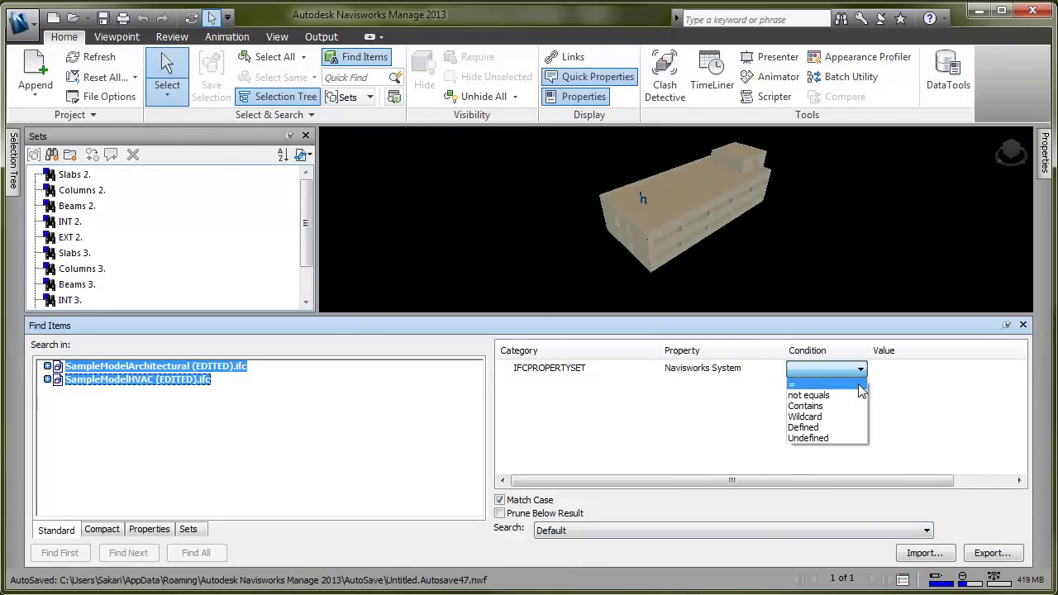
left_click(858, 385)
left_click(1018, 369)
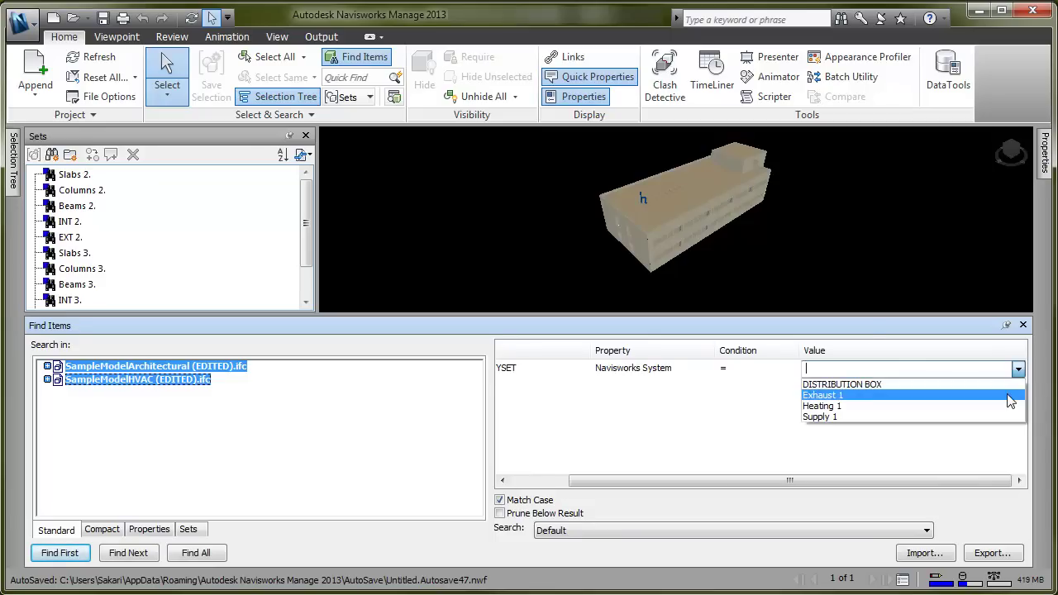
left_click(1010, 396)
Step: Save the HVAC system search as a search set named "Exhaust"
left_click(52, 154)
type("Exhaus")
type("t")
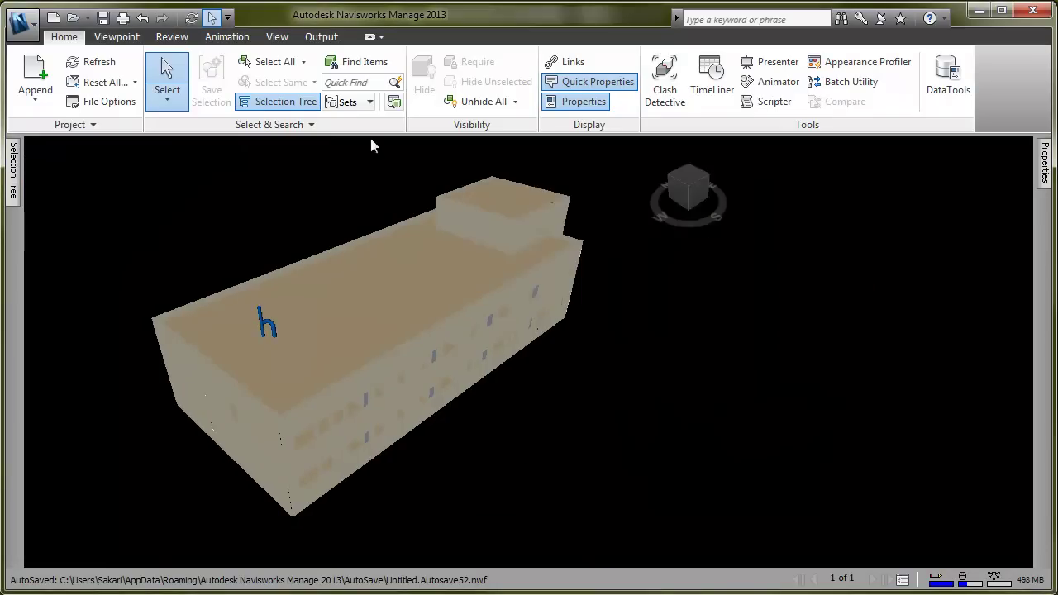
Step: Add a clash test with the Columns 3. set as Selection A and the Supply set as Selection B, and run it
left_click(667, 89)
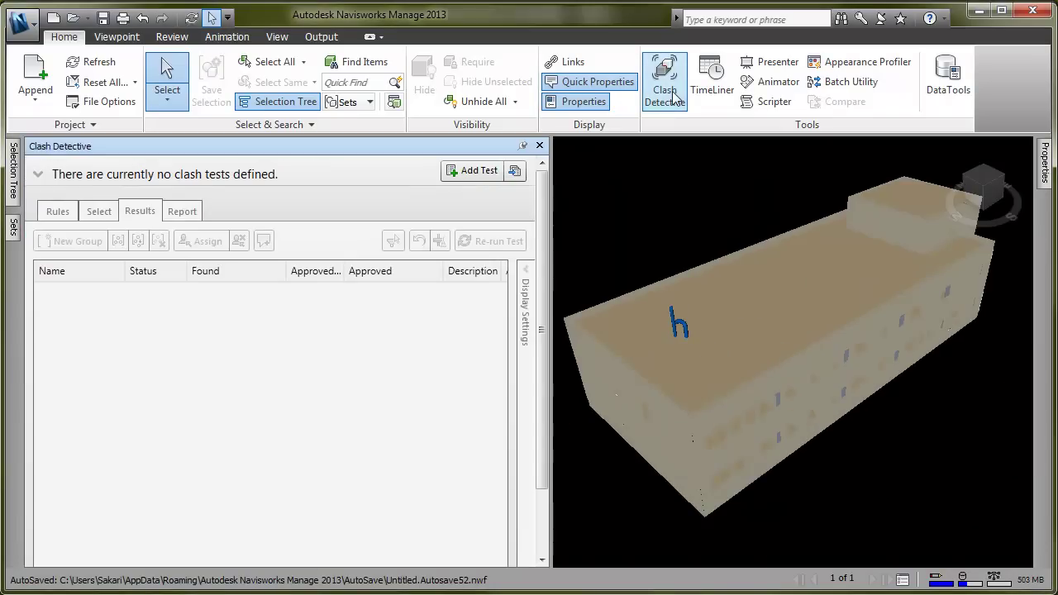
left_click(465, 176)
left_click(324, 337)
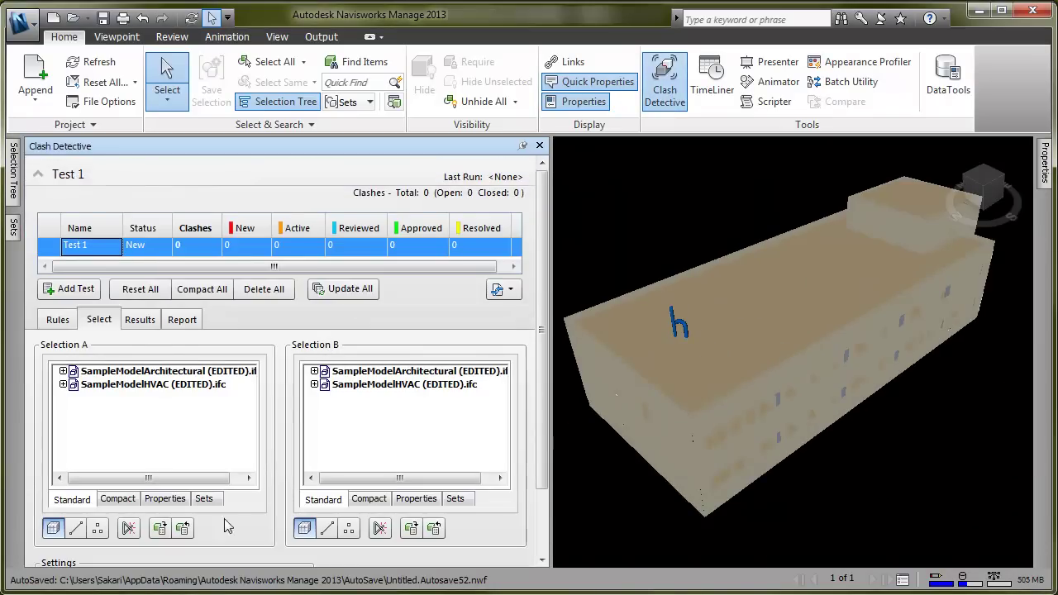
left_click(204, 499)
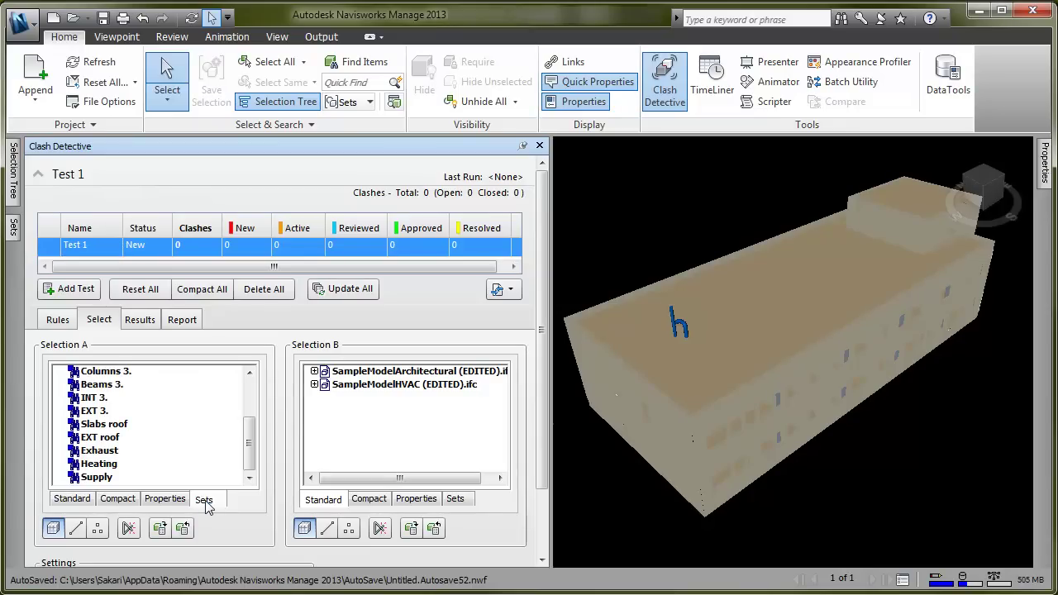
left_click(116, 372)
left_click(455, 500)
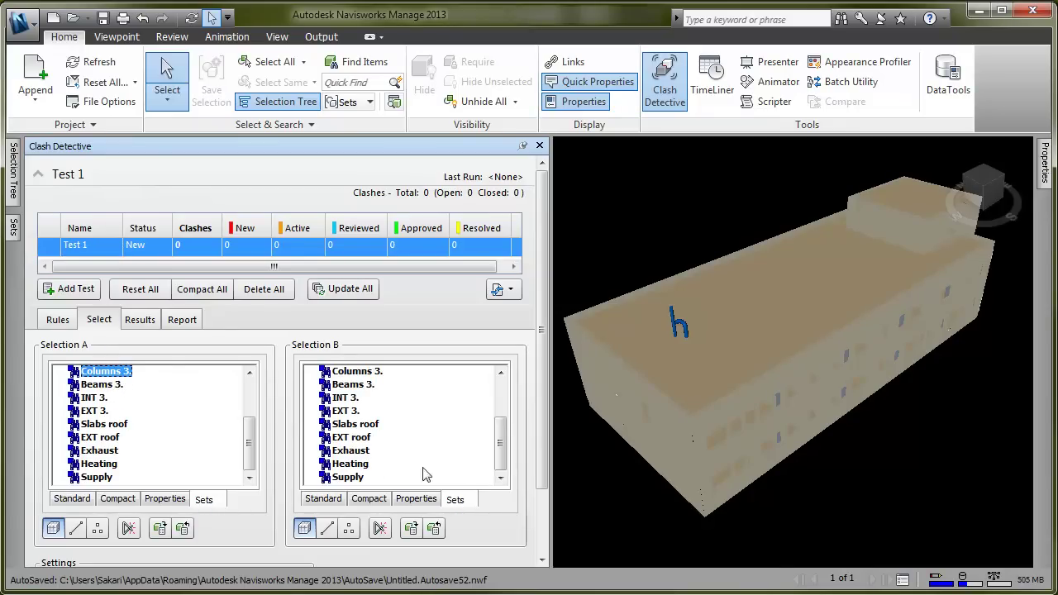
left_click(337, 481)
left_click_drag(542, 473, 541, 545)
left_click(376, 518)
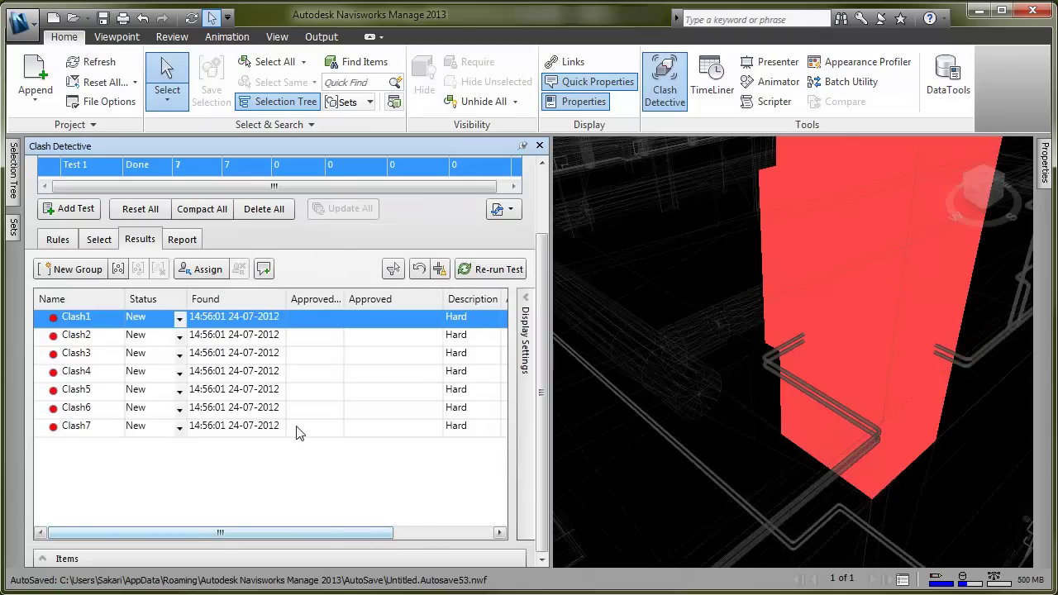
Step: Examine Clash2 through Clash7 in the model, close the Clash Detective and return to the overall building view
left_click(76, 337)
left_click(97, 361)
left_click(94, 377)
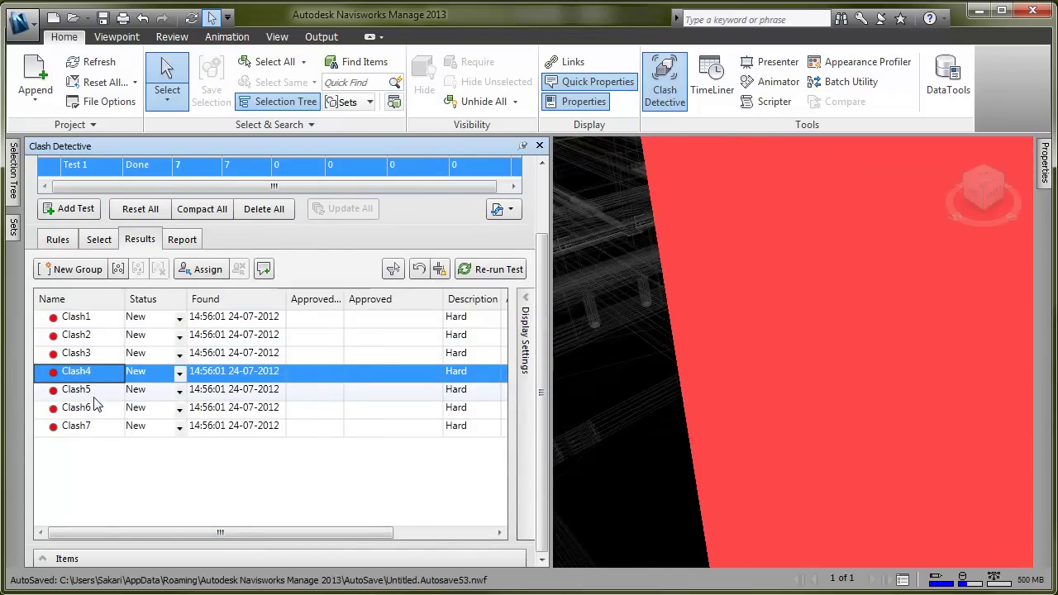
left_click(93, 393)
left_click(93, 409)
left_click(94, 428)
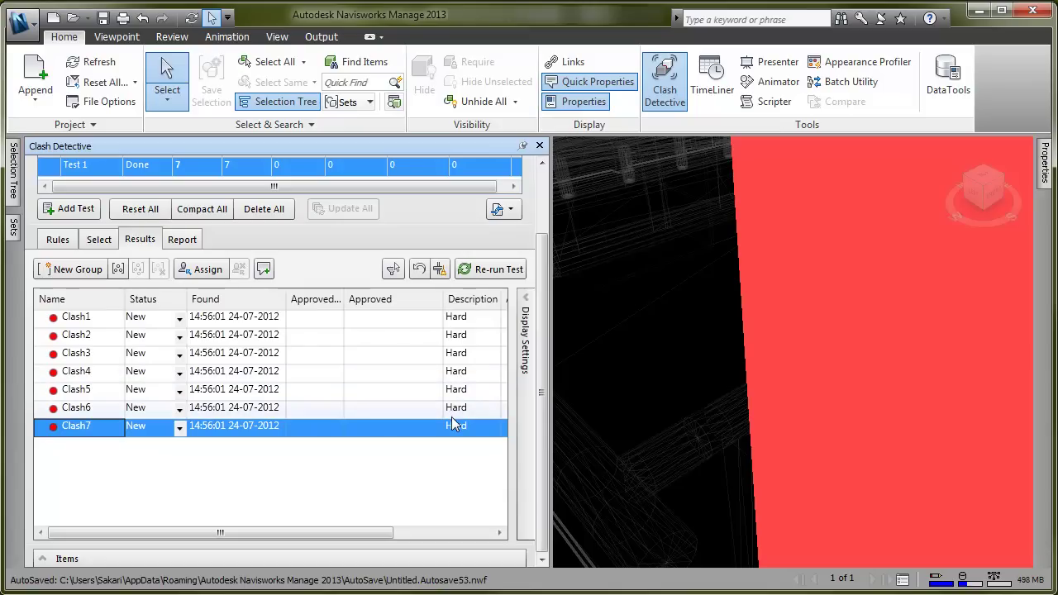
left_click(671, 86)
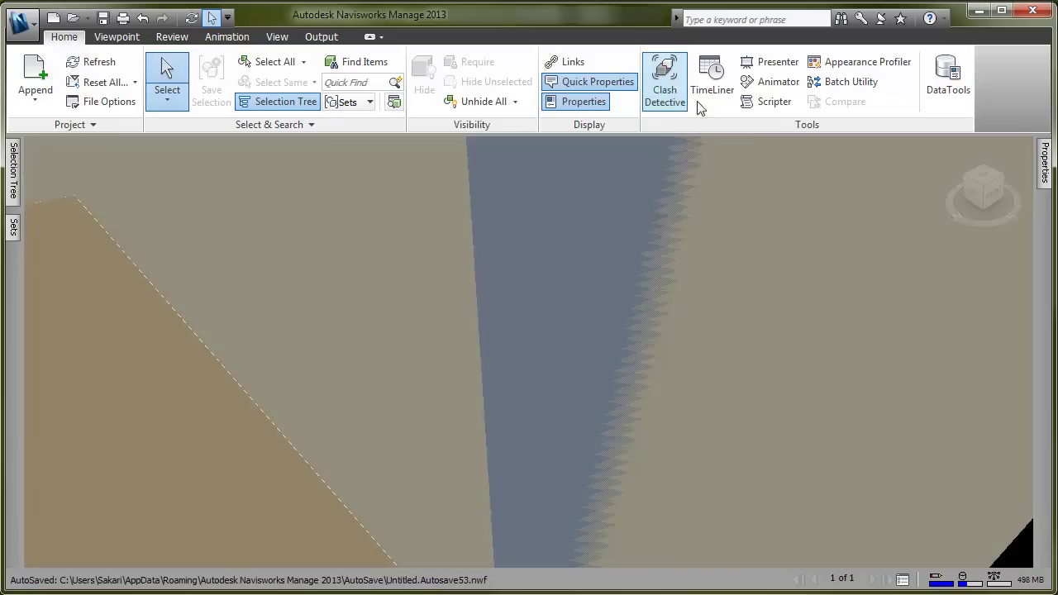
left_click(989, 195)
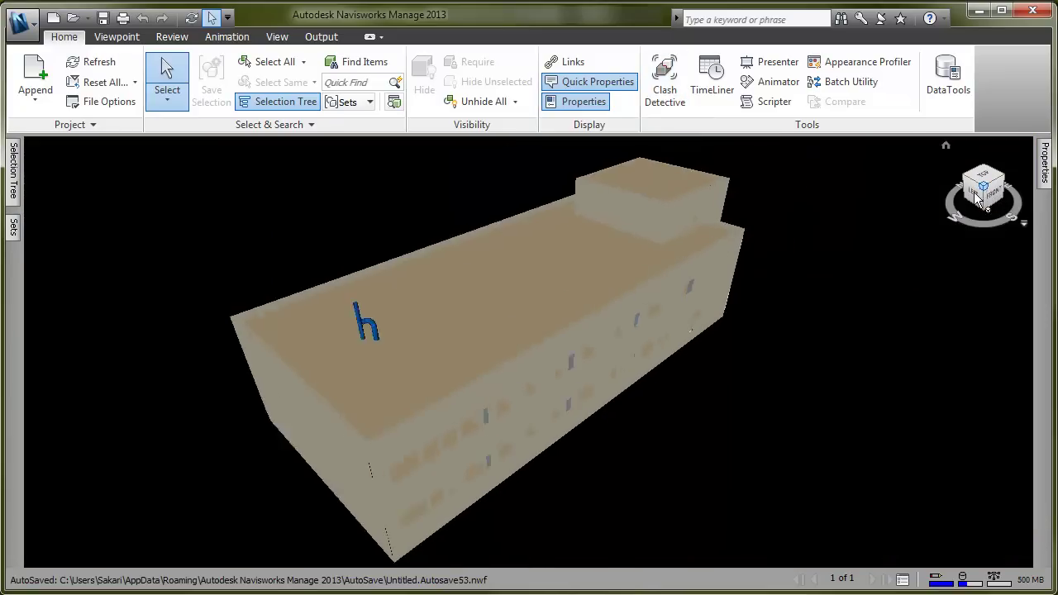